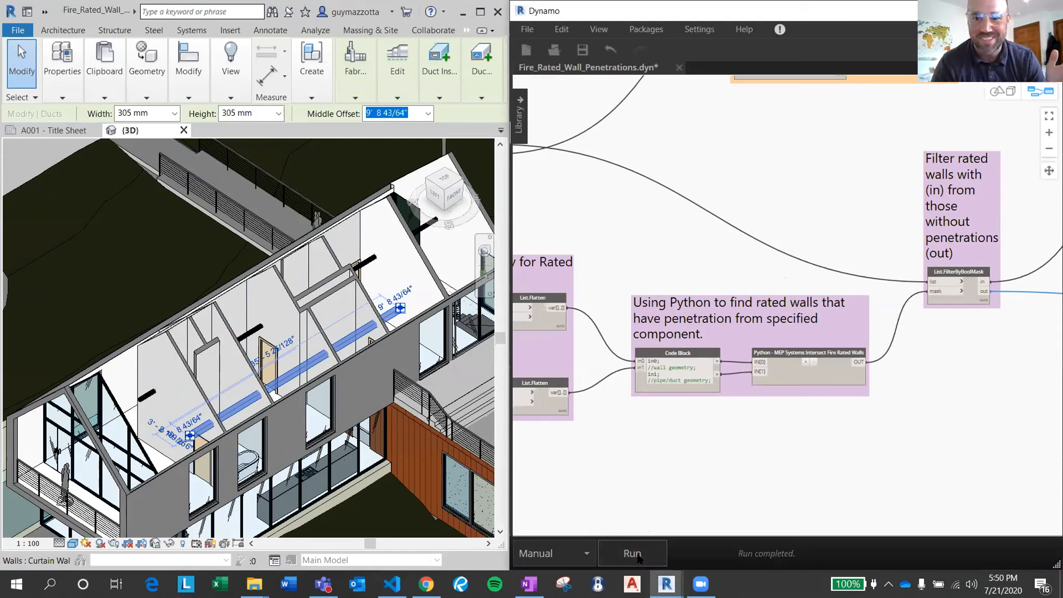
Run the fire-rated wall penetration graph once and switch its run mode to Automatic.
{"action": "left_click", "coordinate": [636, 556]}
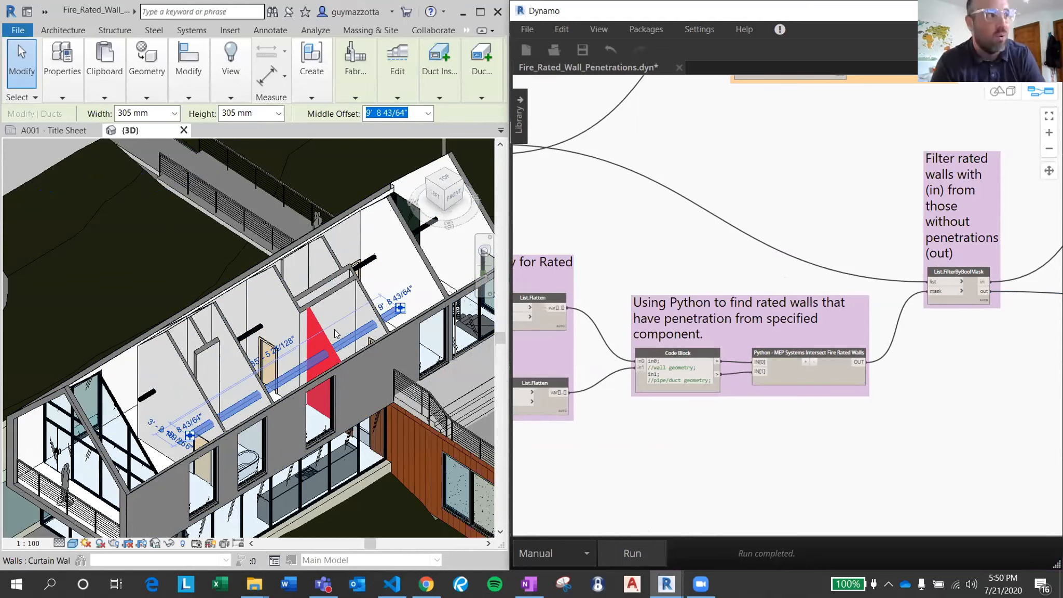
{"action": "middle_click_drag", "start_coordinate": [656, 470], "coordinate": [860, 451]}
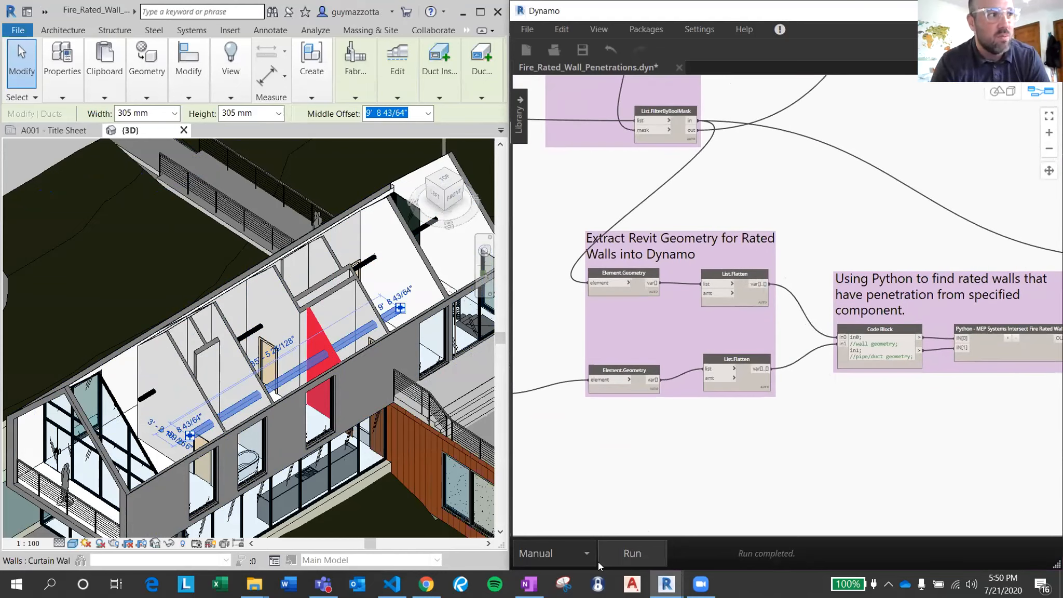
{"action": "left_click", "coordinate": [563, 552]}
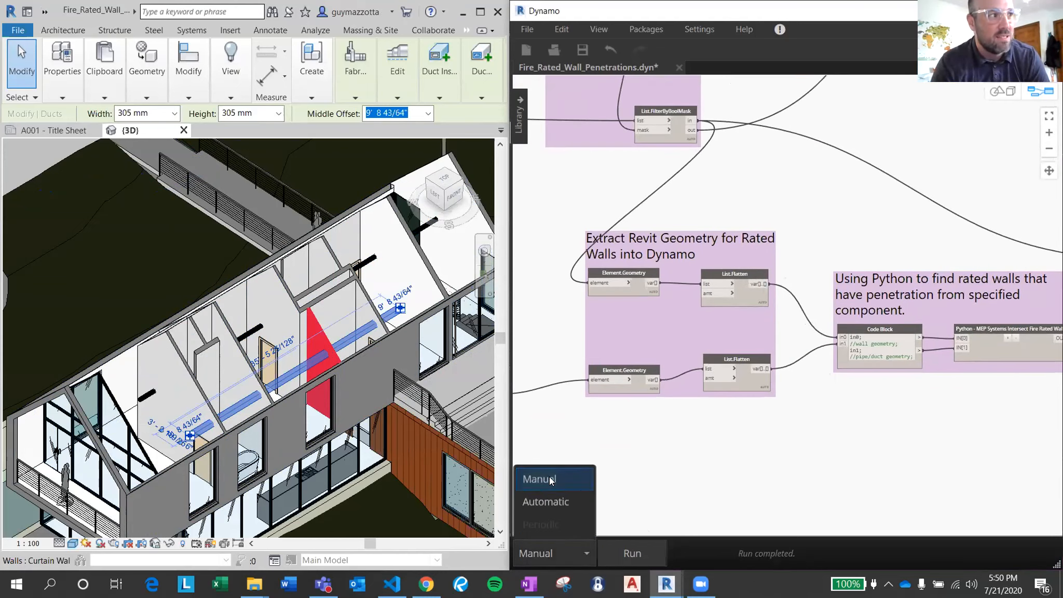
{"action": "left_click", "coordinate": [549, 504]}
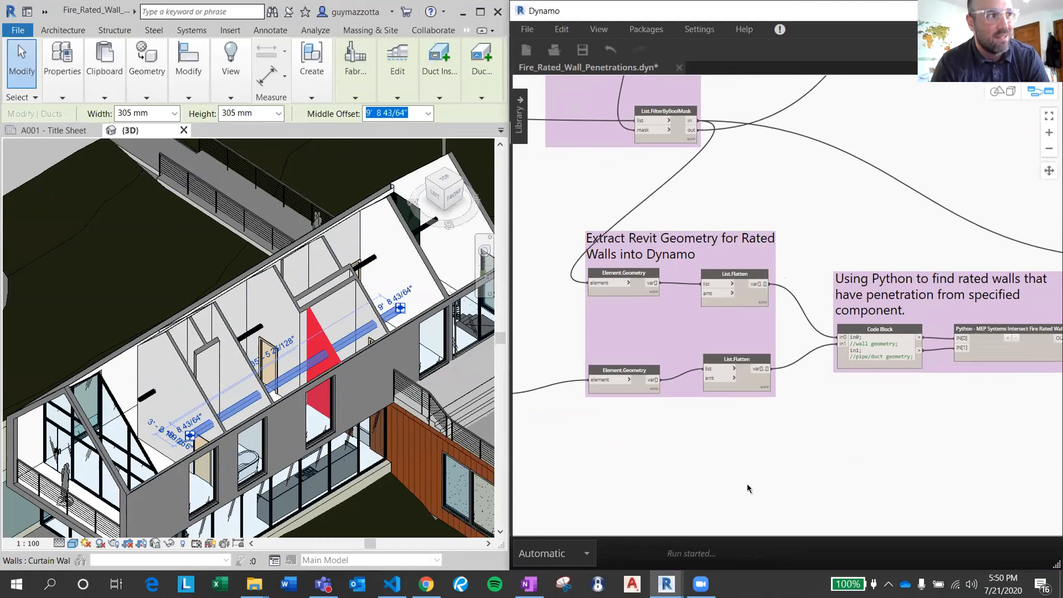
{"action": "left_click", "coordinate": [545, 544]}
{"action": "left_click", "coordinate": [550, 479]}
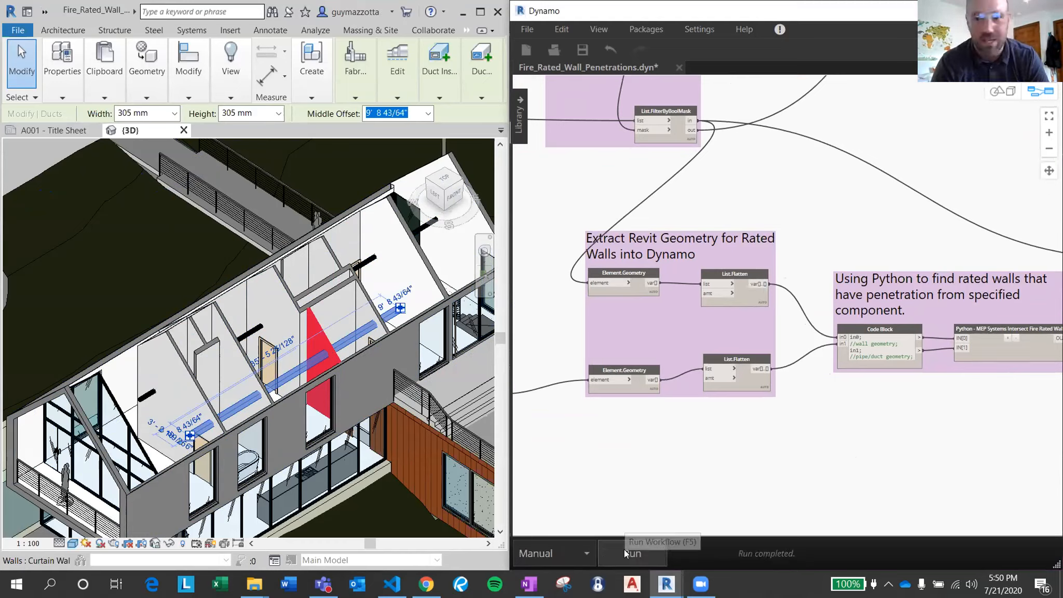
{"action": "left_click", "coordinate": [562, 558]}
{"action": "left_click", "coordinate": [569, 501]}
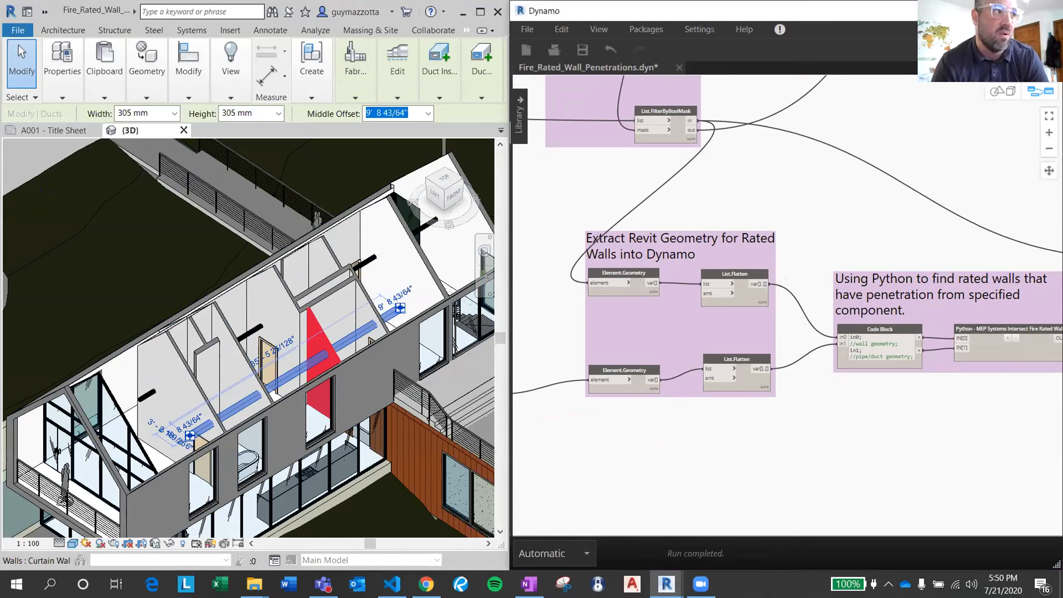
Switch to the Revit window and maximize it to show the 3D view full screen.
{"action": "key", "text": "alt+Tab"}
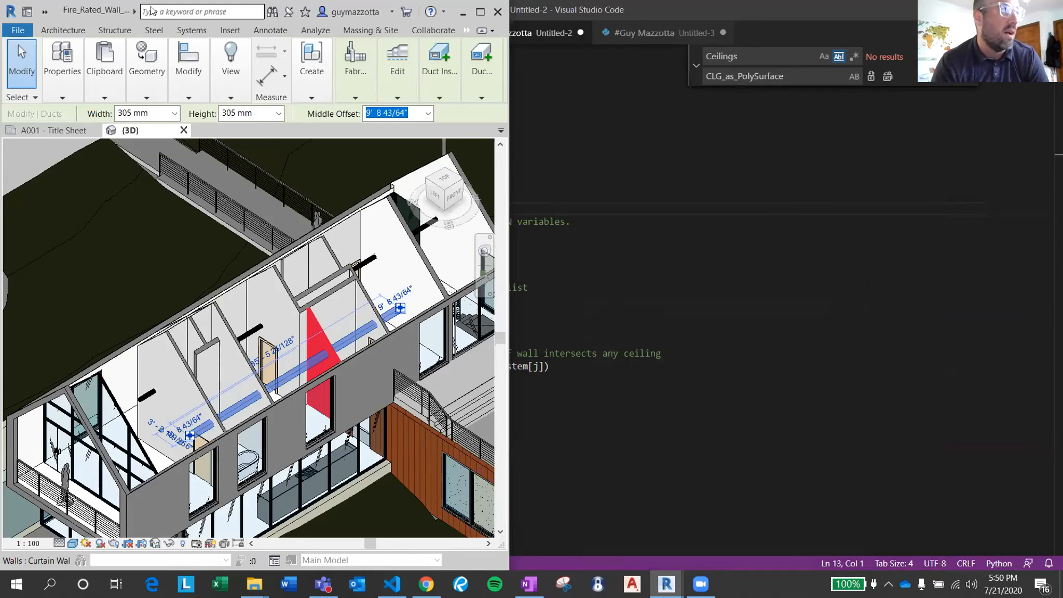
{"action": "left_click_drag", "start_coordinate": [86, 11], "coordinate": [125, 28]}
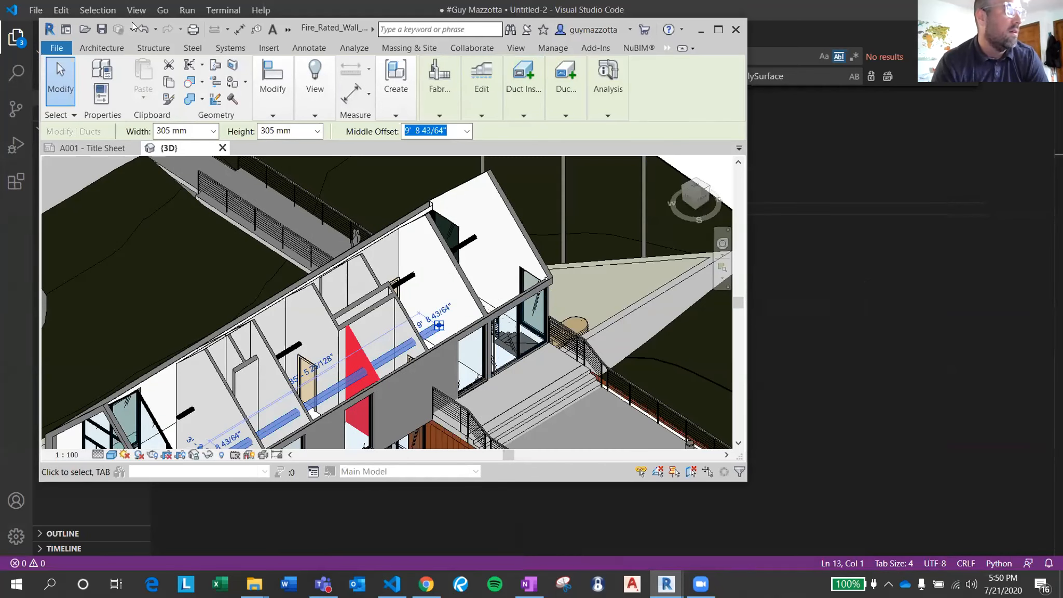
{"action": "left_click", "coordinate": [718, 29]}
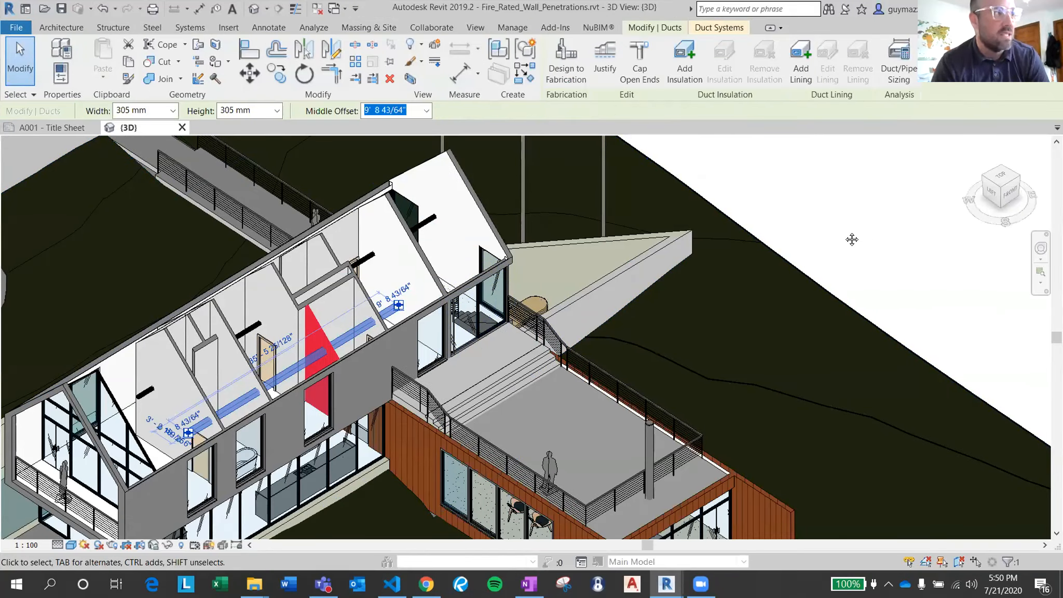
Move the long oval duct away from the front facade so it passes through the wall beside the door, and deselect it.
{"action": "scroll", "coordinate": [369, 367], "scroll_direction": "up", "scroll_amount": 5}
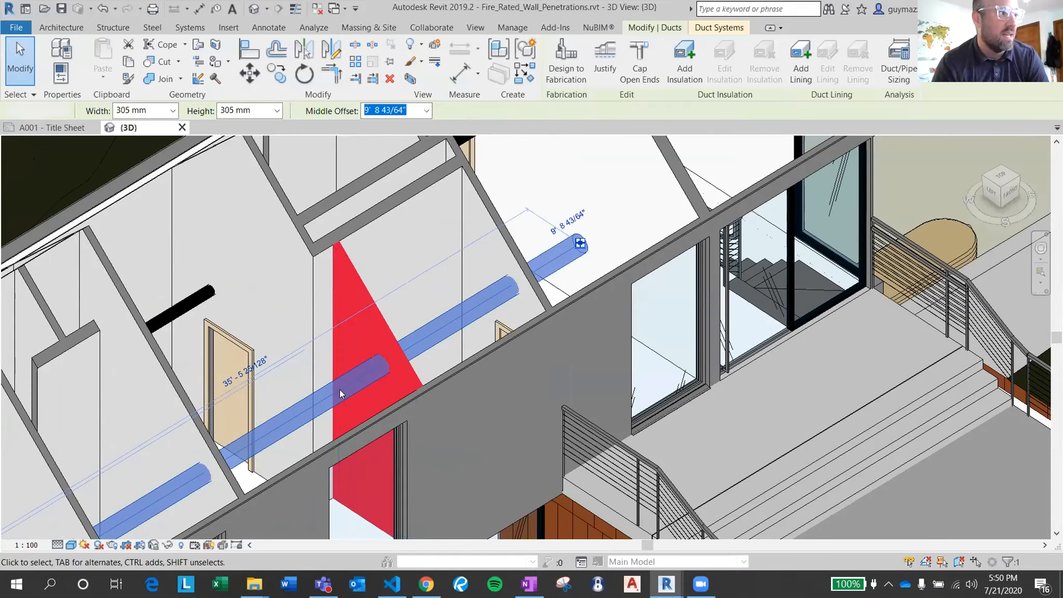
{"action": "key", "text": "Escape"}
{"action": "left_click", "coordinate": [279, 420]}
{"action": "left_click_drag", "start_coordinate": [281, 421], "coordinate": [199, 317]}
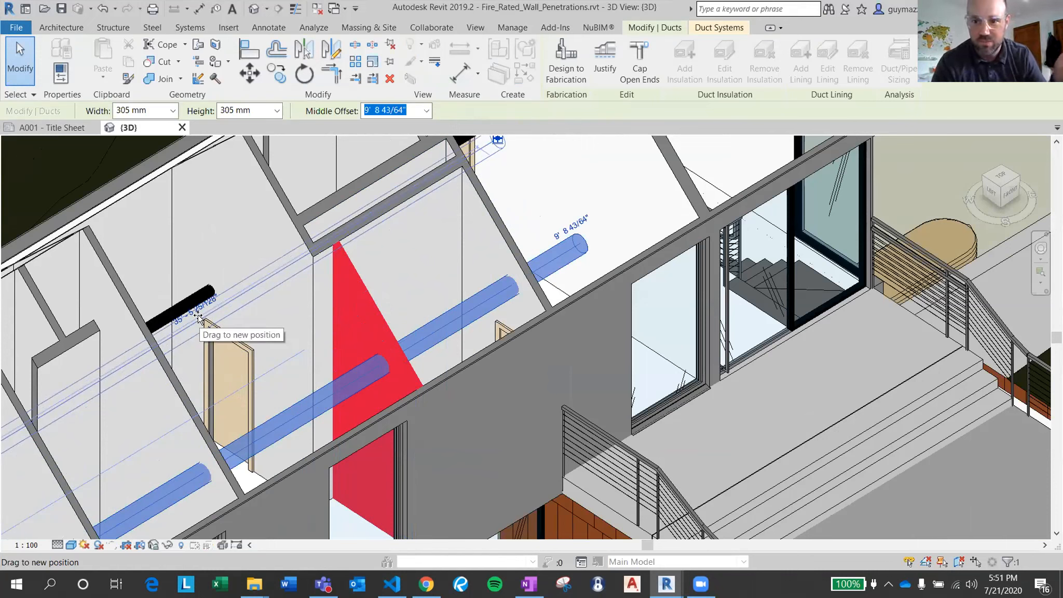
{"action": "left_click_drag", "start_coordinate": [199, 318], "coordinate": [209, 315]}
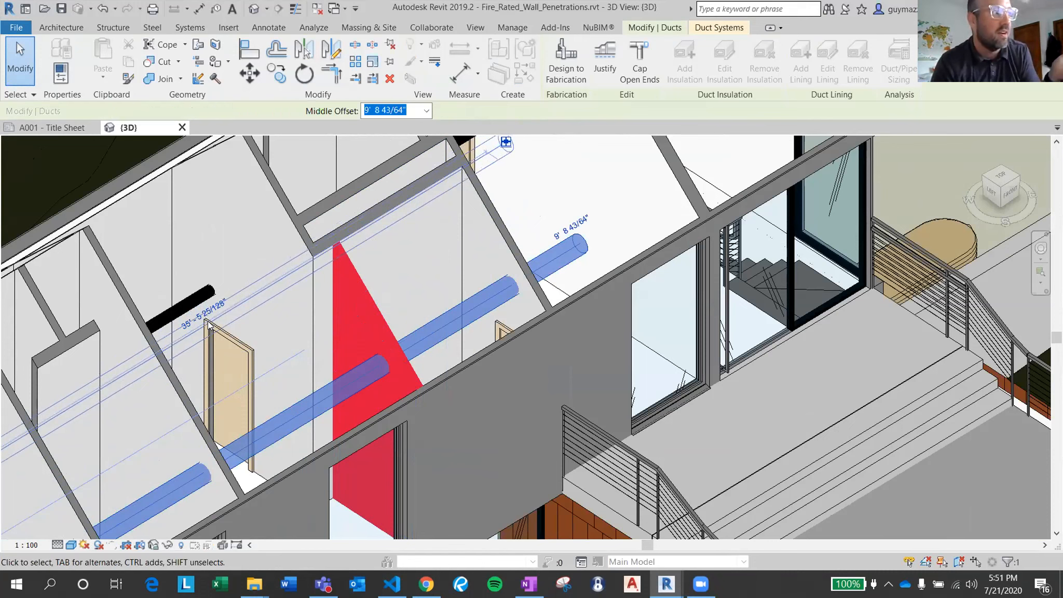
{"action": "left_click", "coordinate": [98, 148]}
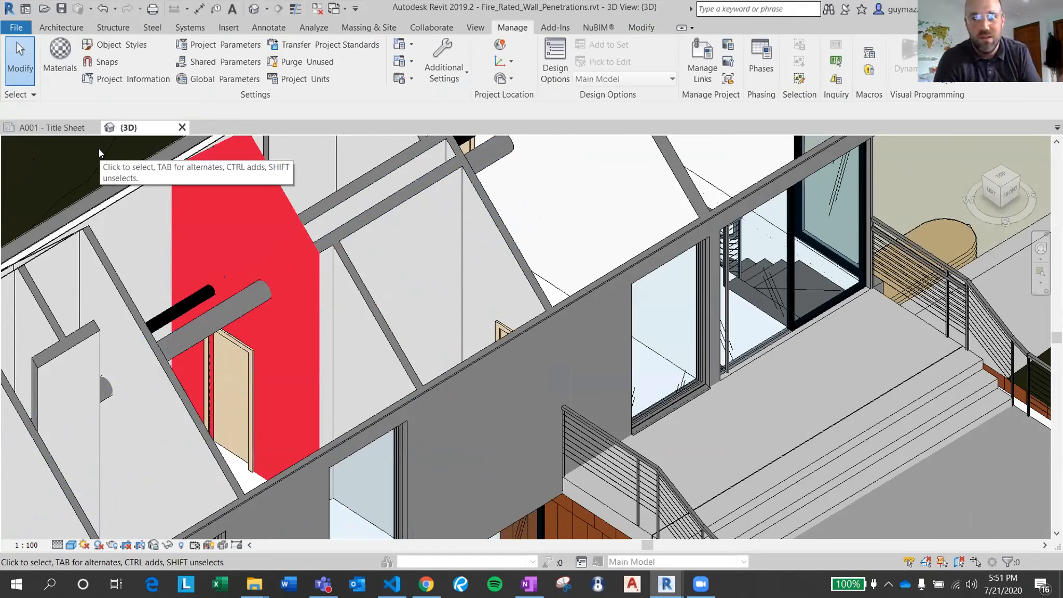
Move the duct back toward the front facade so it crosses the short triangular wall again.
{"action": "left_click", "coordinate": [223, 316]}
{"action": "key", "text": "Escape"}
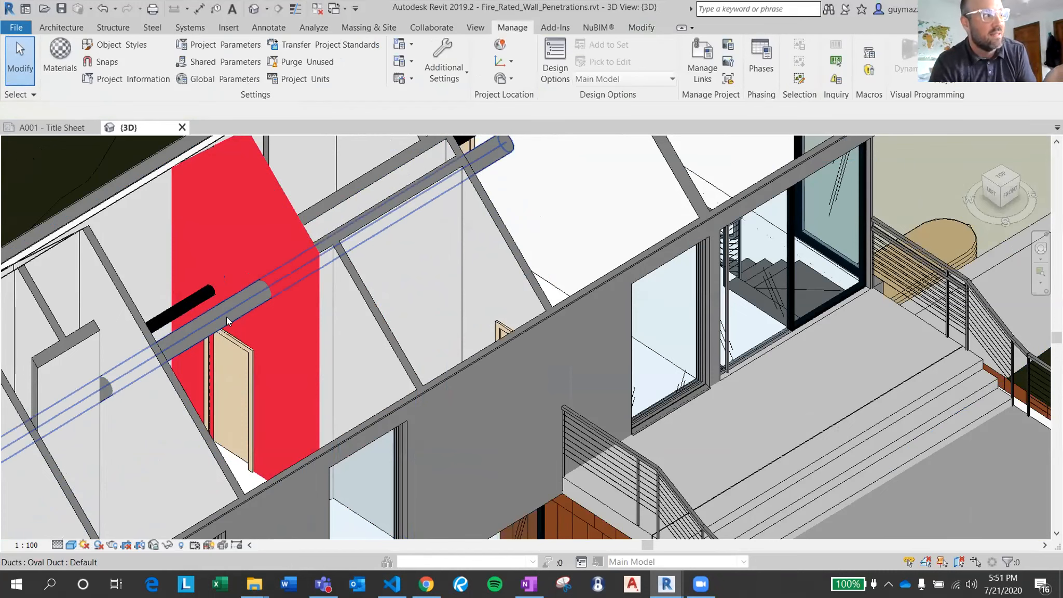
{"action": "left_click", "coordinate": [226, 317]}
{"action": "left_click_drag", "start_coordinate": [240, 325], "coordinate": [290, 374]}
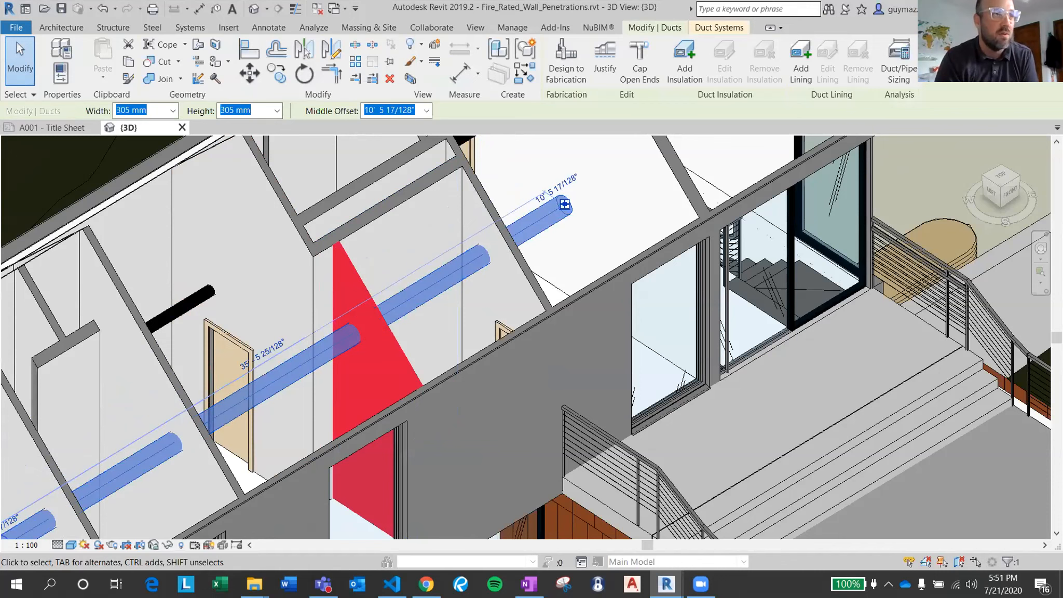
Restore the Revit window from full screen, bring Dynamo forward, and arrange the two windows side by side.
{"action": "left_click", "coordinate": [1036, 9]}
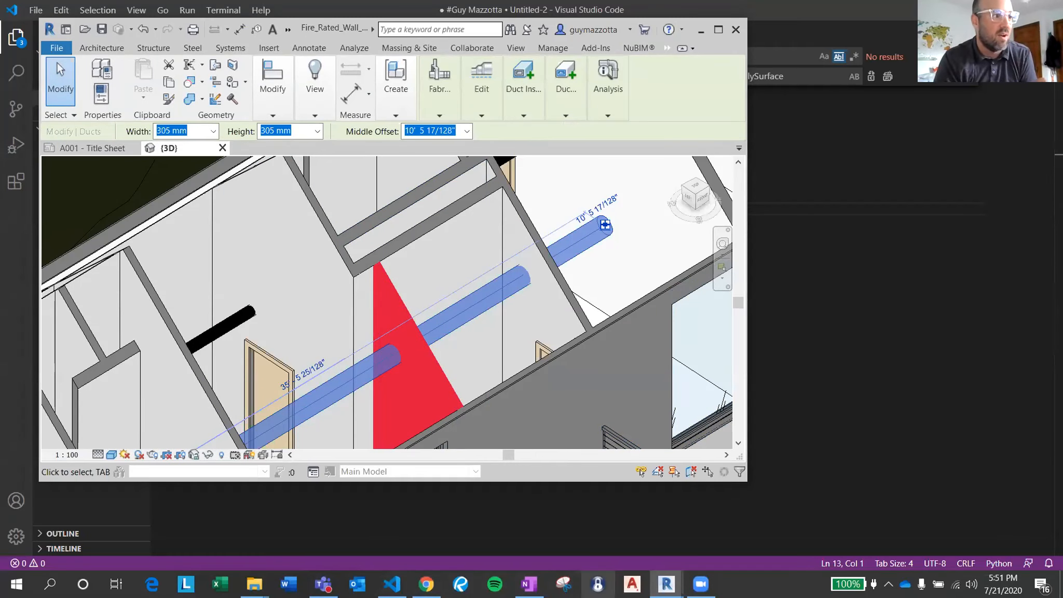
{"action": "mouse_move", "coordinate": [667, 584]}
{"action": "left_click", "coordinate": [744, 519]}
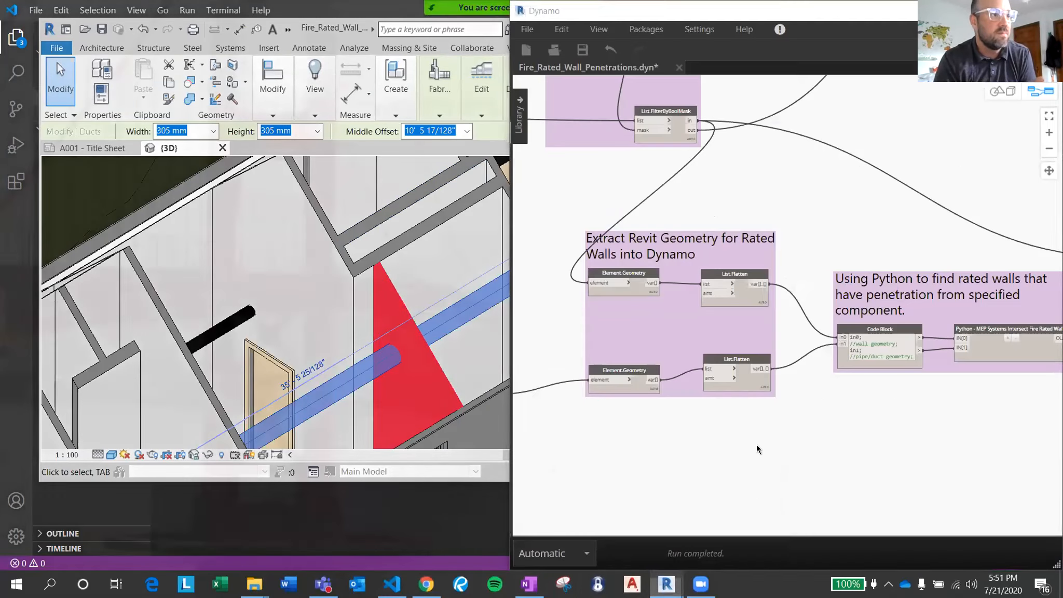
{"action": "scroll", "coordinate": [817, 182], "scroll_direction": "down", "scroll_amount": 5}
{"action": "scroll", "coordinate": [753, 311], "scroll_direction": "up", "scroll_amount": 4}
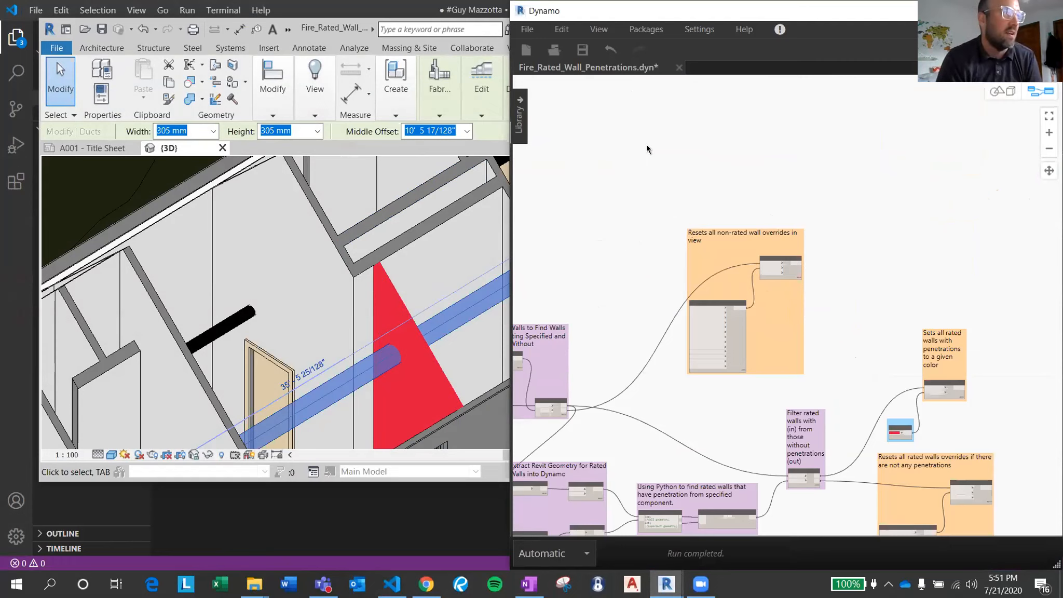
{"action": "double_click", "coordinate": [316, 25]}
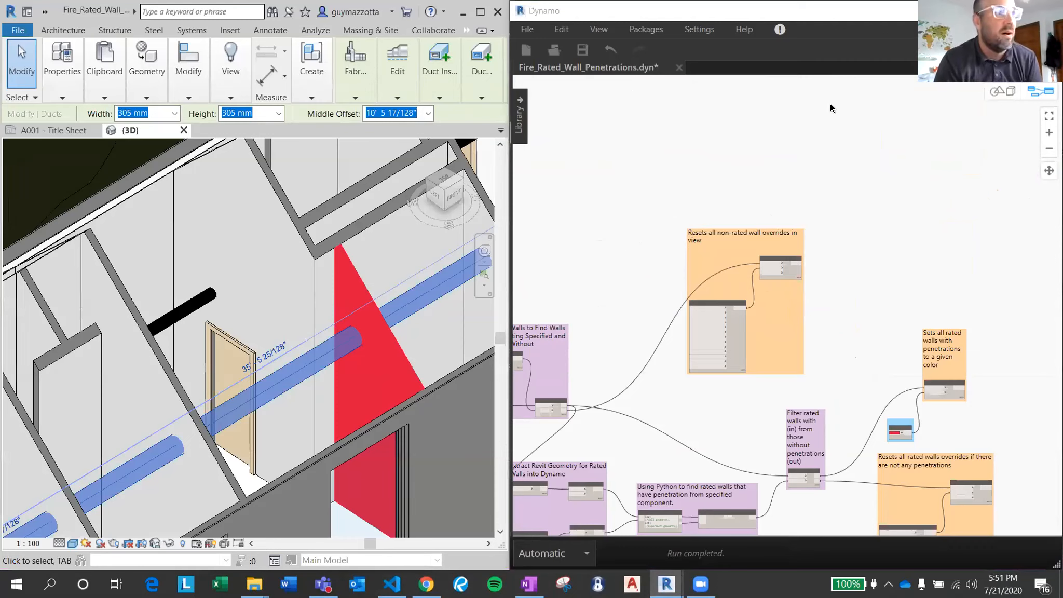
Enable 3D background preview navigation in Dynamo, fit the geometry to the view, and examine the extracted walls and ducts.
{"action": "scroll", "coordinate": [857, 205], "scroll_direction": "down", "scroll_amount": 6}
{"action": "middle_click_drag", "start_coordinate": [826, 181], "coordinate": [841, 193]}
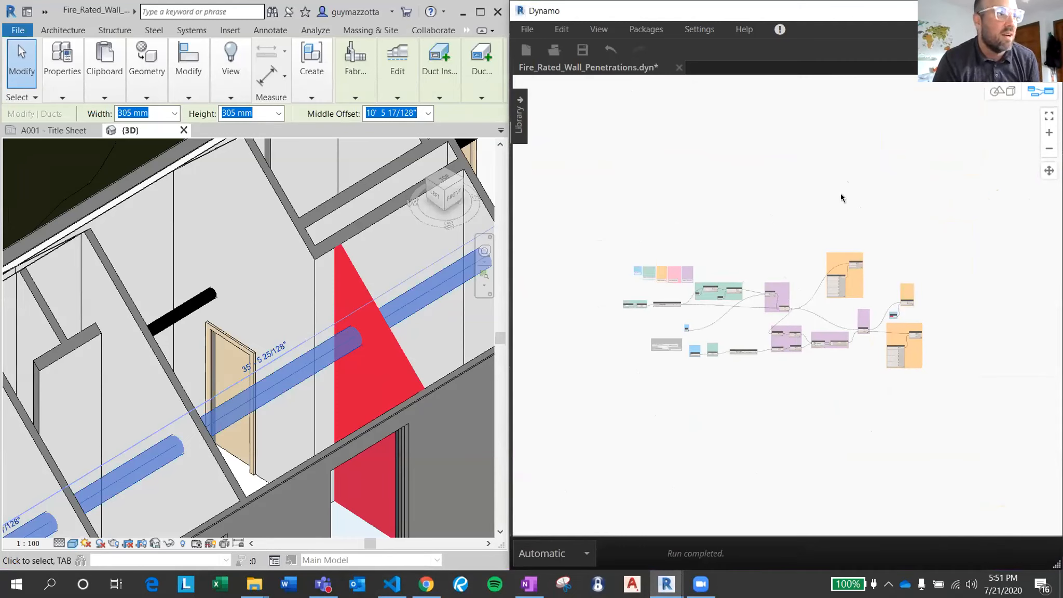
{"action": "left_click", "coordinate": [1005, 92]}
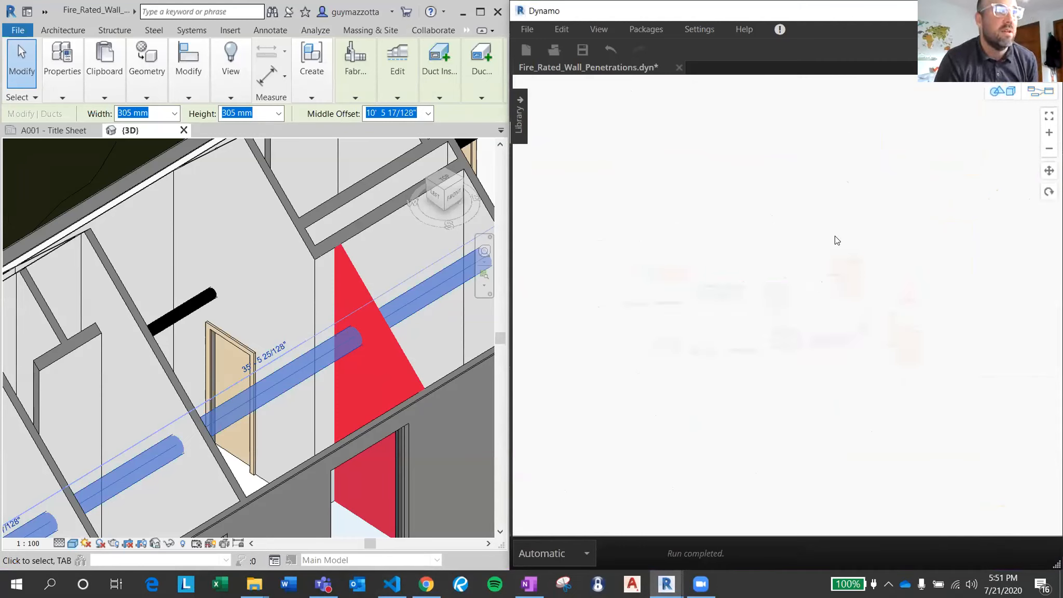
{"action": "key", "text": "ctrl+b"}
{"action": "key", "text": "ctrl+b"}
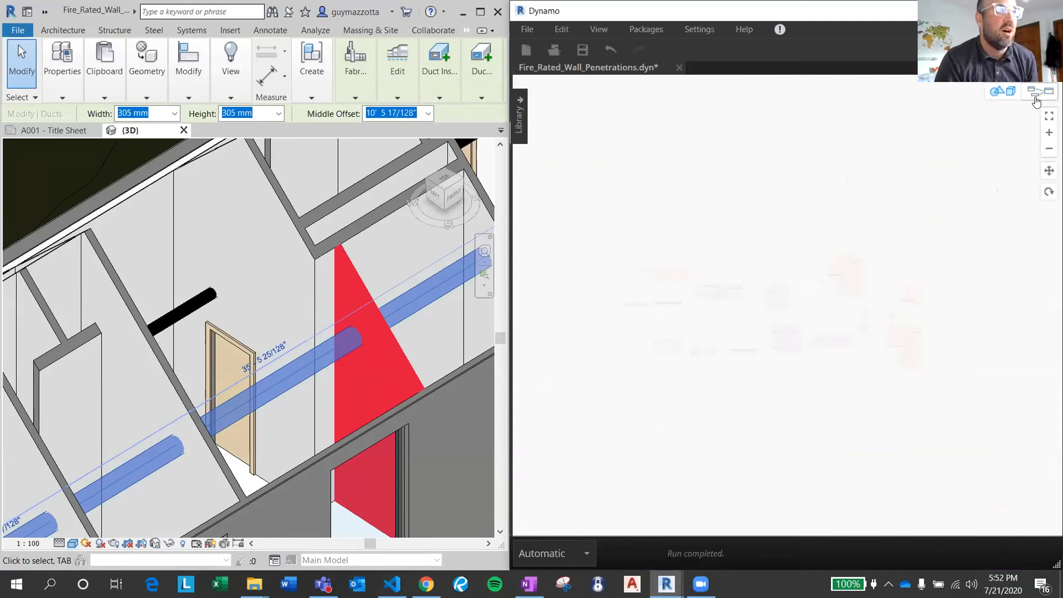
{"action": "left_click", "coordinate": [1049, 115]}
{"action": "scroll", "coordinate": [831, 309], "scroll_direction": "up", "scroll_amount": 6}
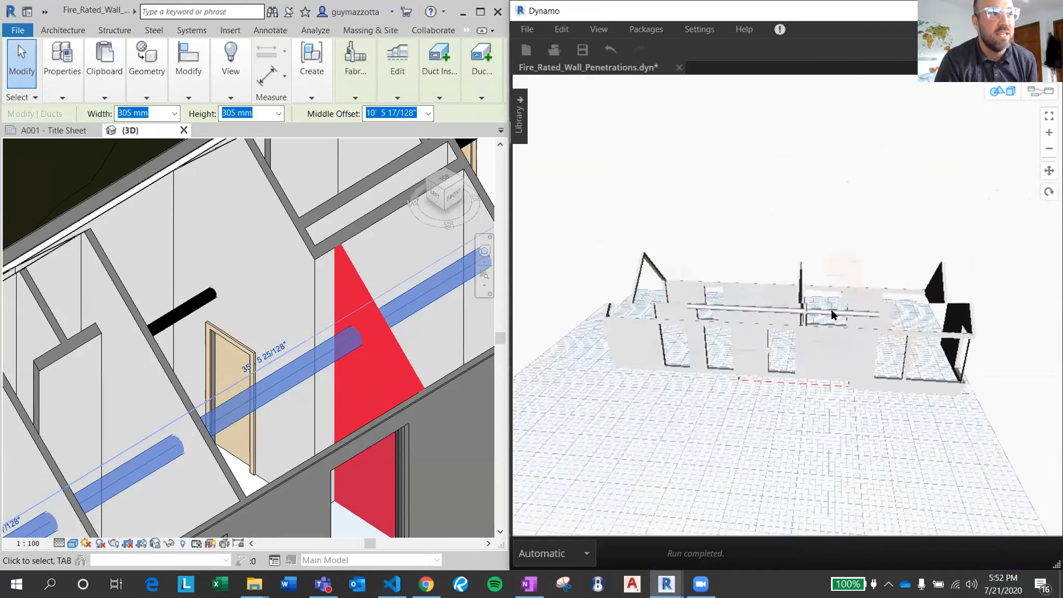
{"action": "middle_click_drag", "start_coordinate": [706, 360], "coordinate": [751, 378]}
{"action": "right_click_drag", "start_coordinate": [751, 378], "coordinate": [908, 246]}
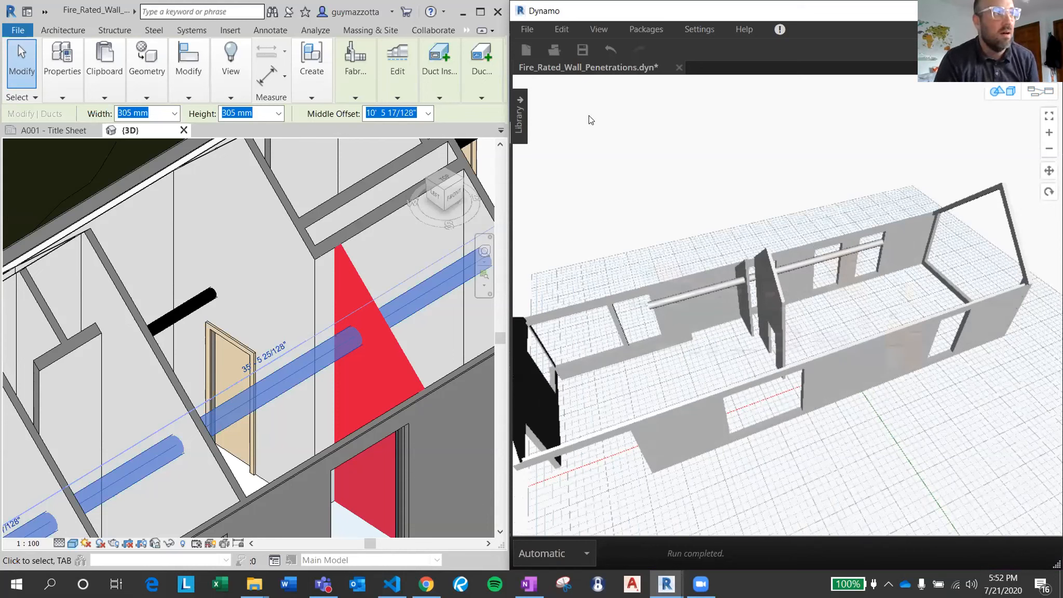
{"action": "right_click", "coordinate": [715, 182]}
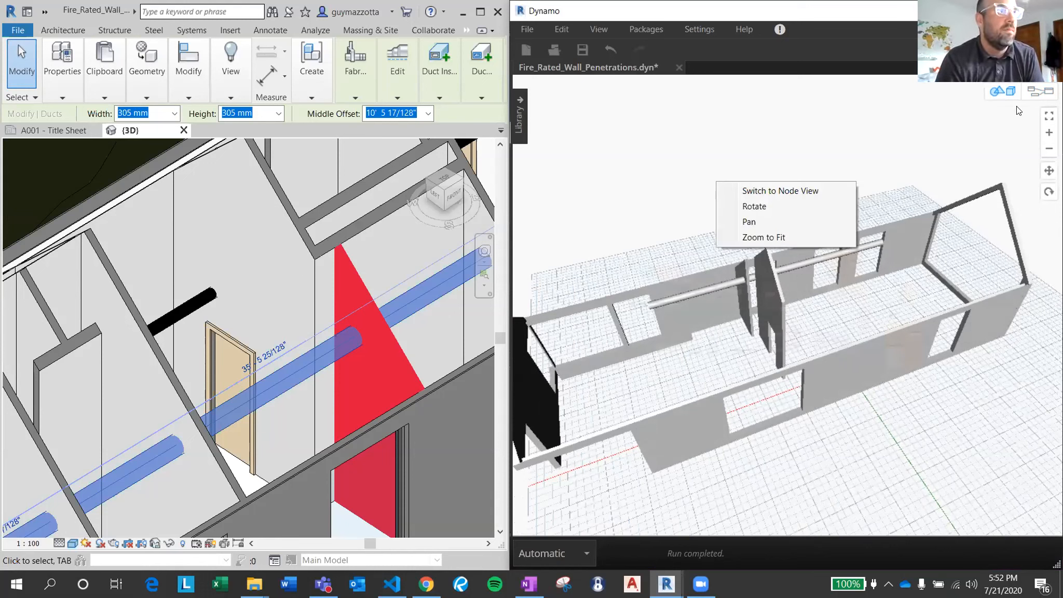
{"action": "left_click", "coordinate": [812, 154]}
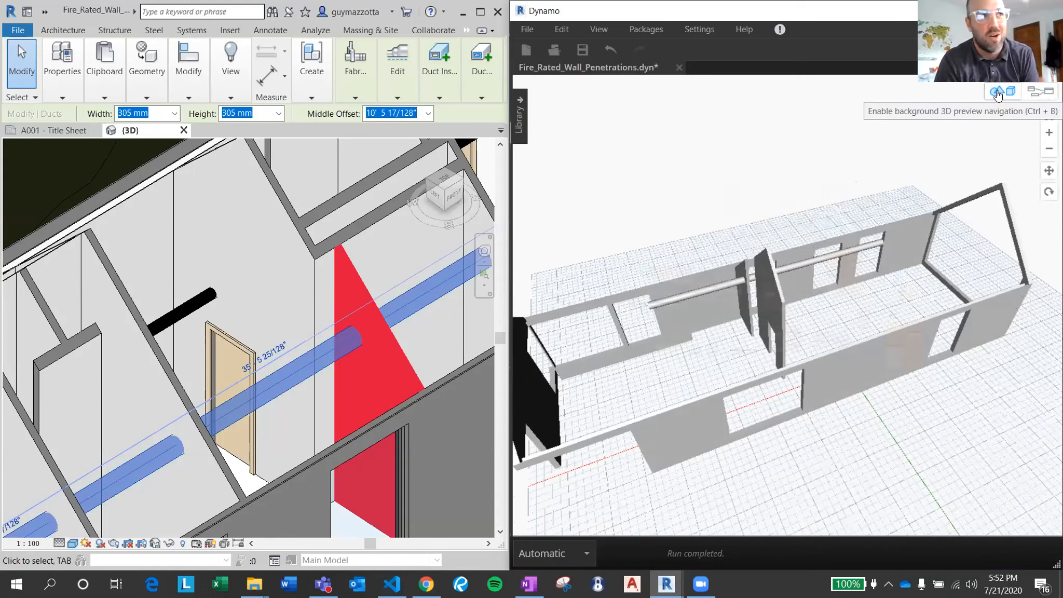
Return to graph navigation and set the component category checked against the rated walls to Pipes.
{"action": "left_click", "coordinate": [1048, 93]}
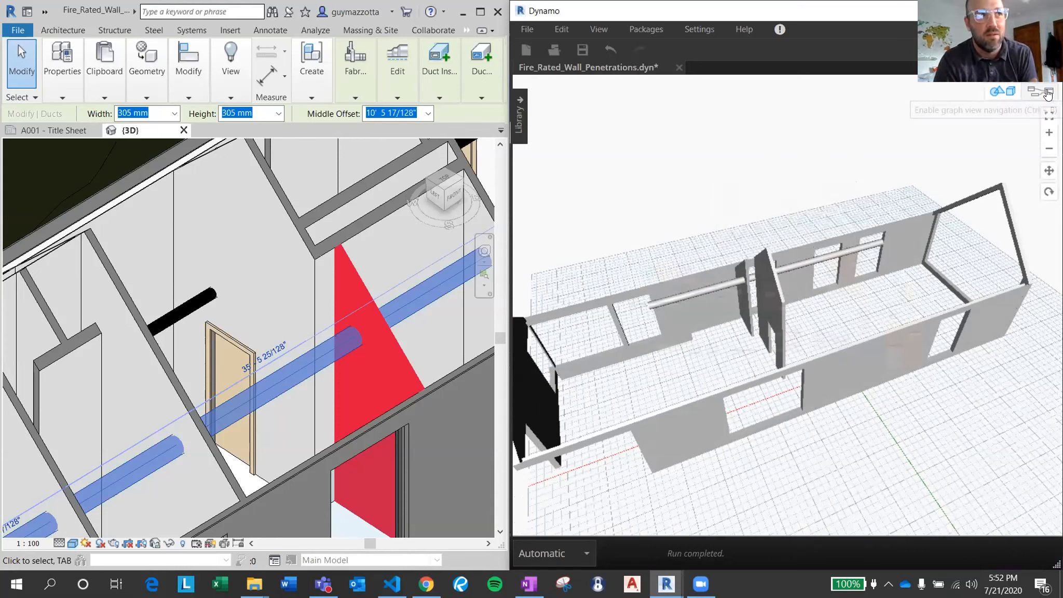
{"action": "scroll", "coordinate": [749, 369], "scroll_direction": "up", "scroll_amount": 3}
{"action": "middle_click_drag", "start_coordinate": [749, 370], "coordinate": [836, 292]}
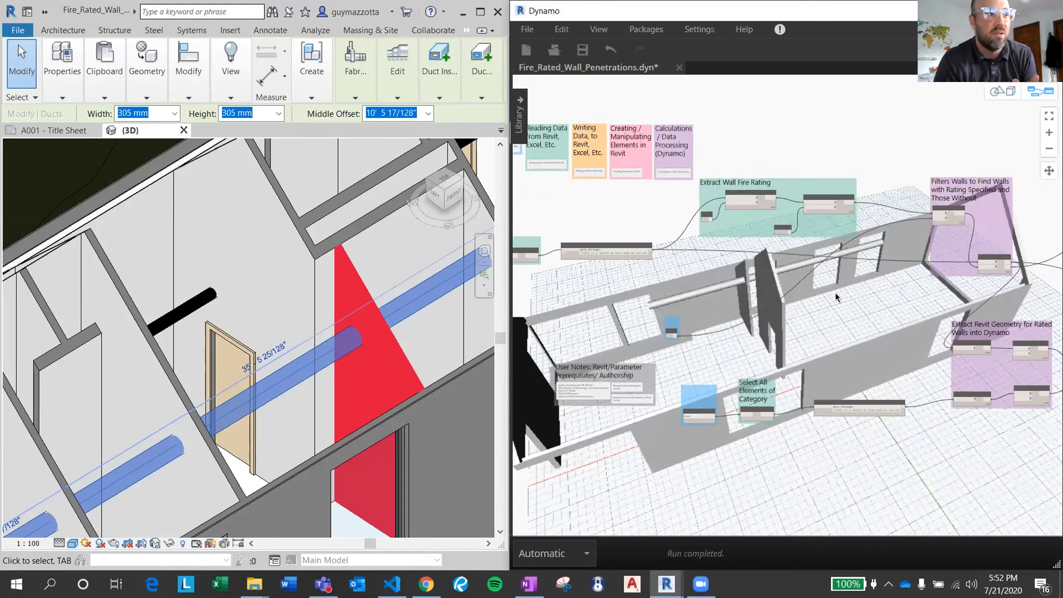
{"action": "scroll", "coordinate": [701, 405], "scroll_direction": "up", "scroll_amount": 4}
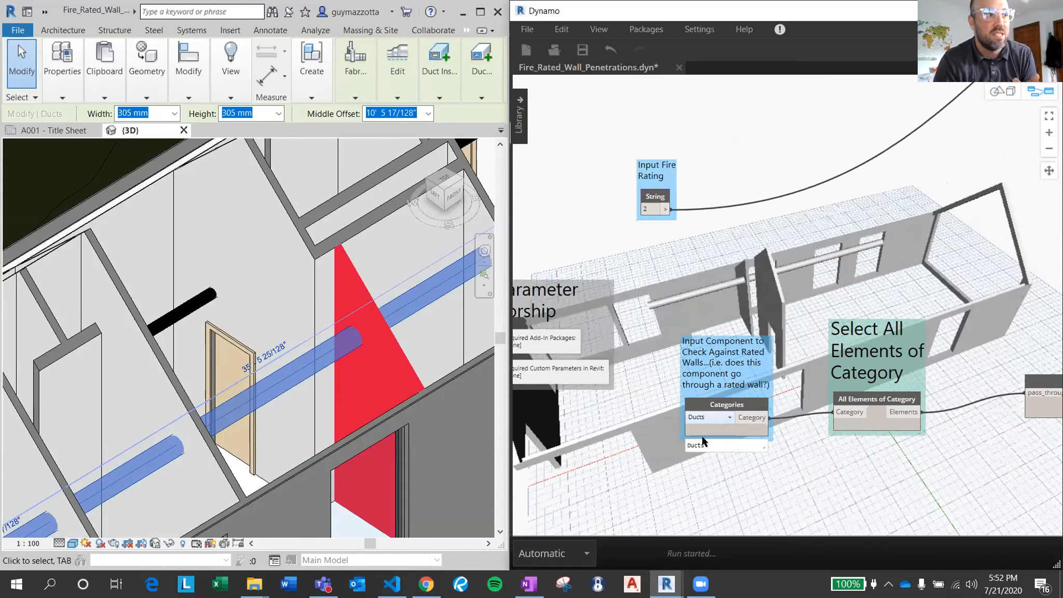
{"action": "left_click", "coordinate": [703, 417]}
{"action": "scroll", "coordinate": [714, 519], "scroll_direction": "down", "scroll_amount": 10}
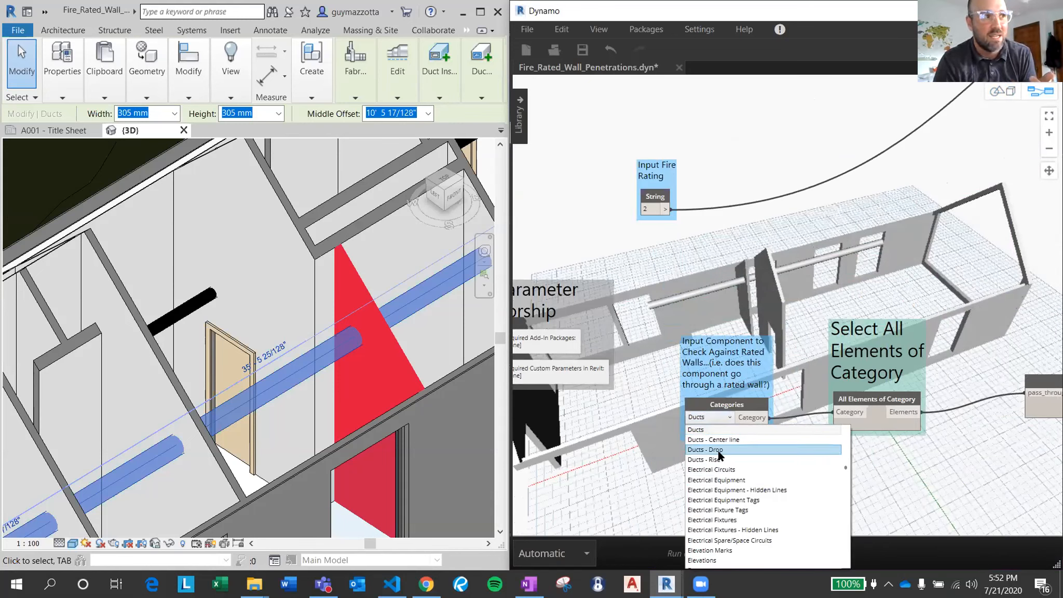
{"action": "scroll", "coordinate": [713, 527], "scroll_direction": "down", "scroll_amount": 15}
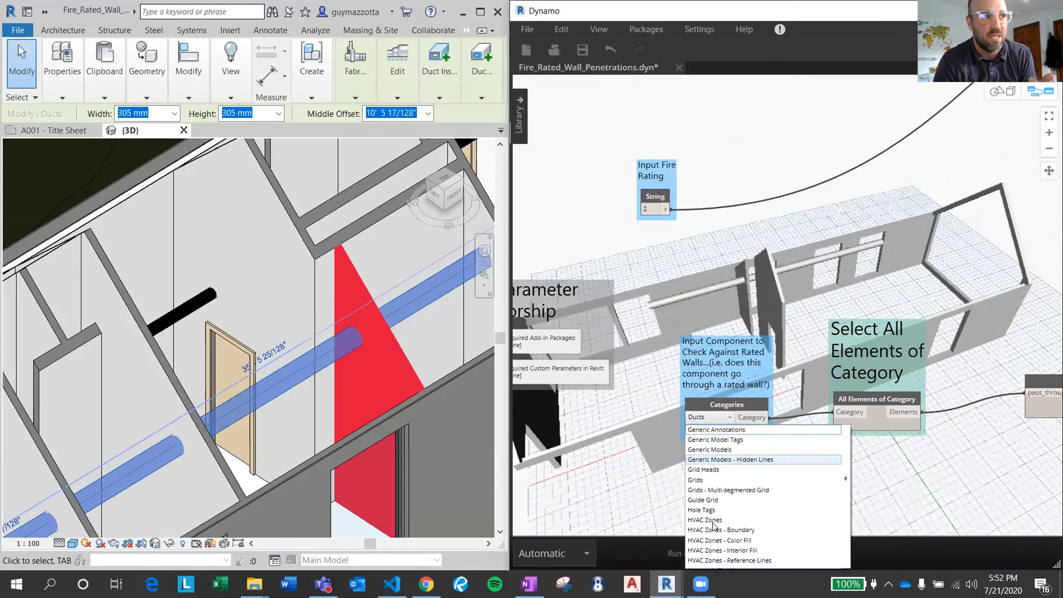
{"action": "scroll", "coordinate": [711, 528], "scroll_direction": "down", "scroll_amount": 15}
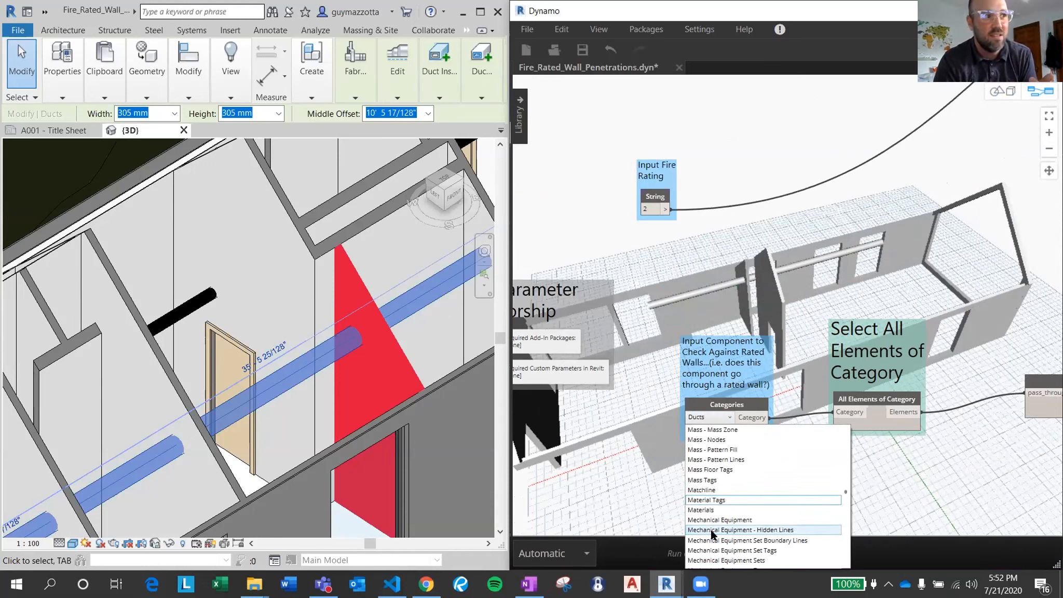
{"action": "scroll", "coordinate": [710, 532], "scroll_direction": "up", "scroll_amount": 2}
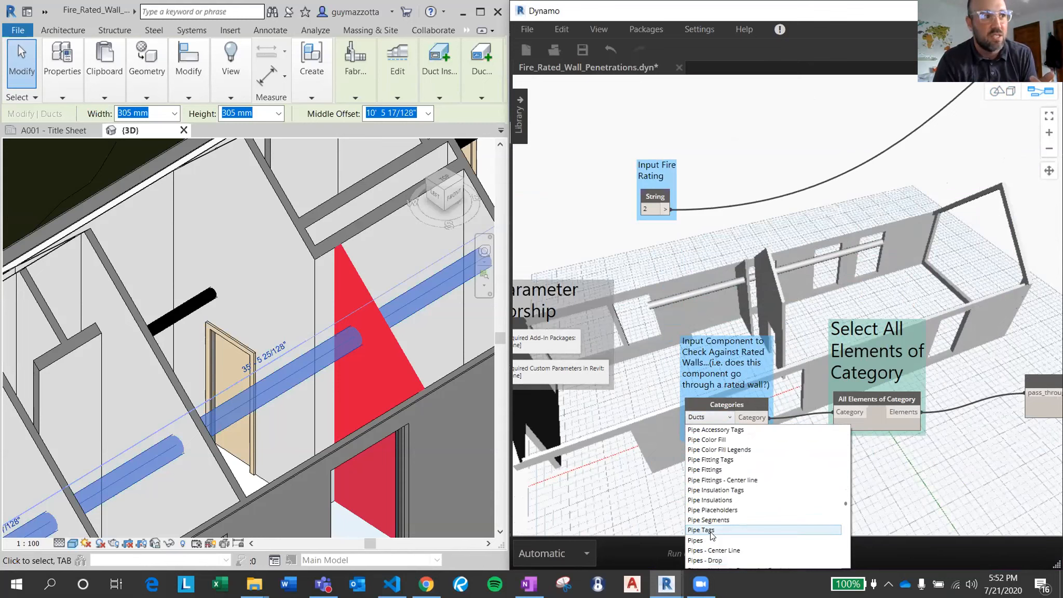
{"action": "left_click", "coordinate": [707, 534]}
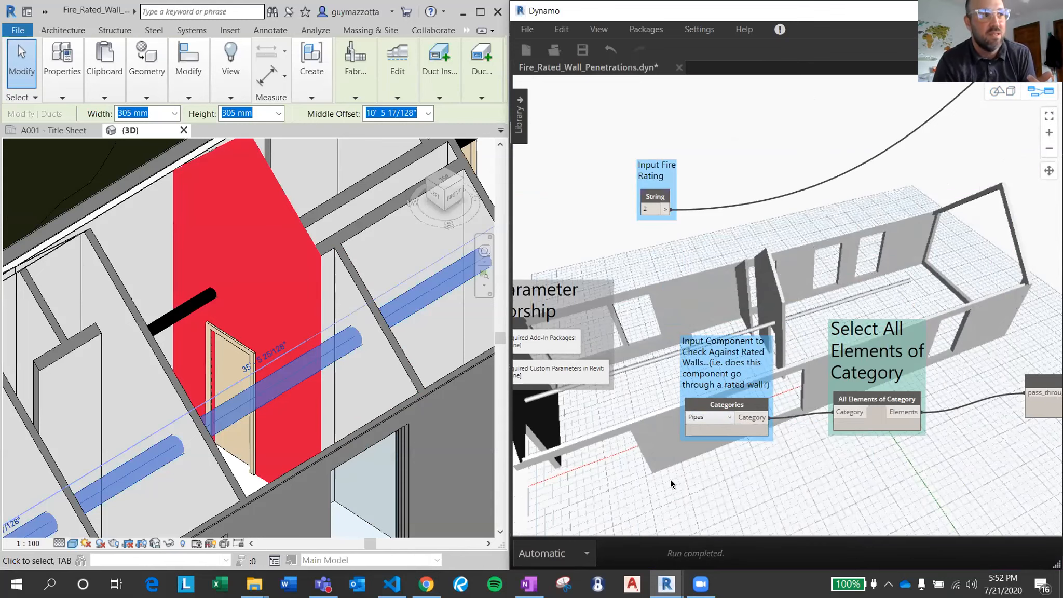
{"action": "scroll", "coordinate": [253, 280], "scroll_direction": "down", "scroll_amount": 6}
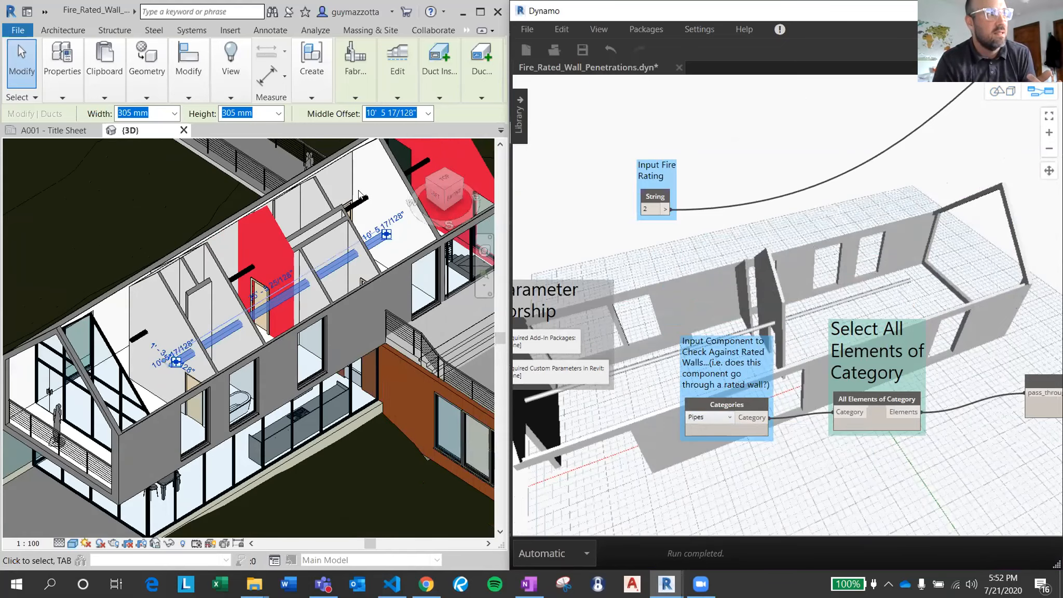
Select the red triangular end wall in the Revit 3D view.
{"action": "middle_click_drag", "start_coordinate": [353, 214], "coordinate": [300, 234]}
{"action": "left_click", "coordinate": [392, 192]}
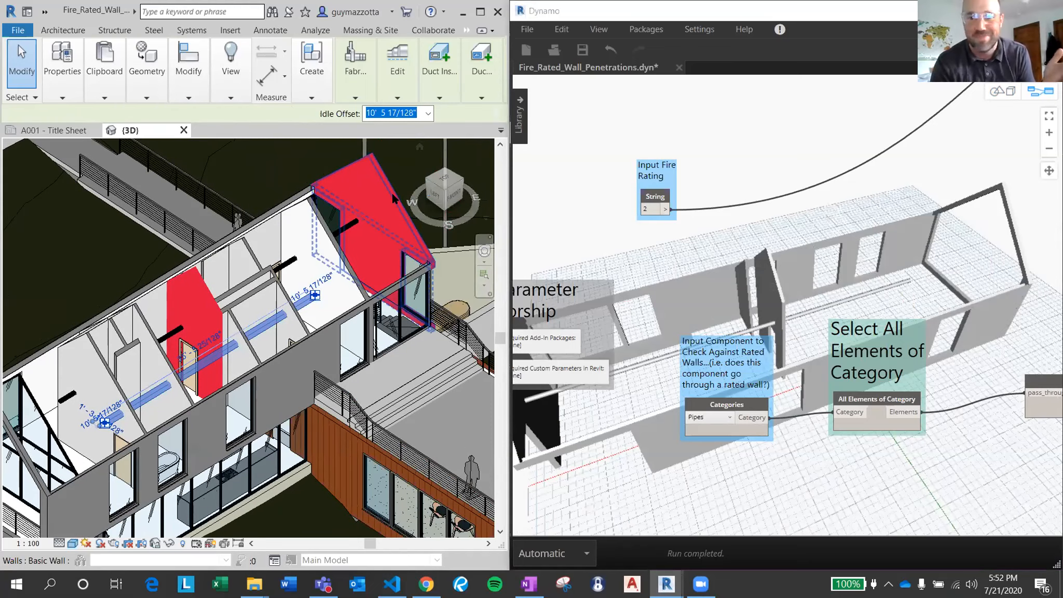
{"action": "left_click", "coordinate": [392, 192]}
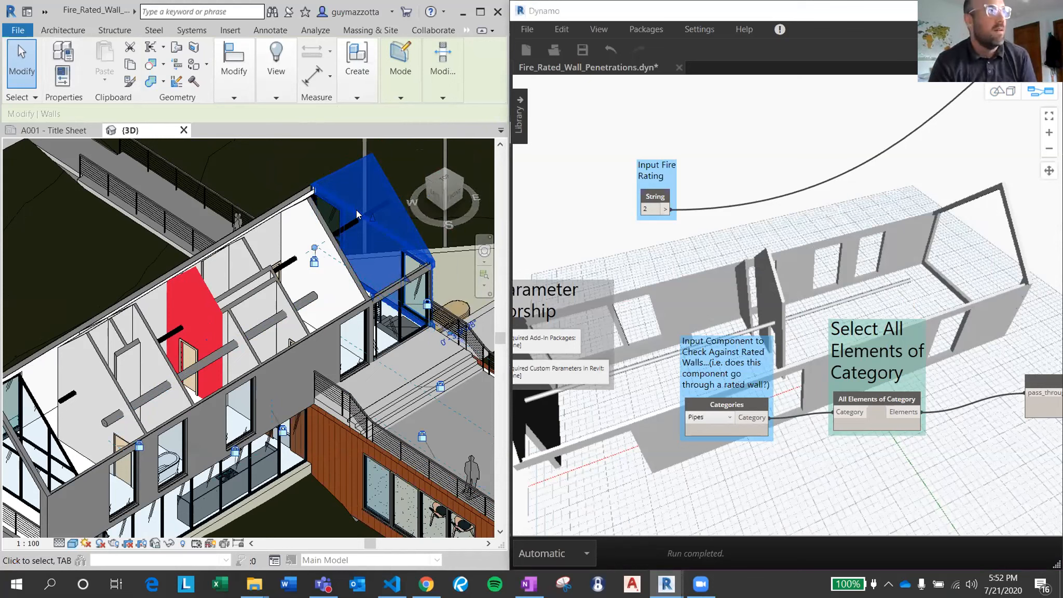
{"action": "right_click", "coordinate": [778, 466]}
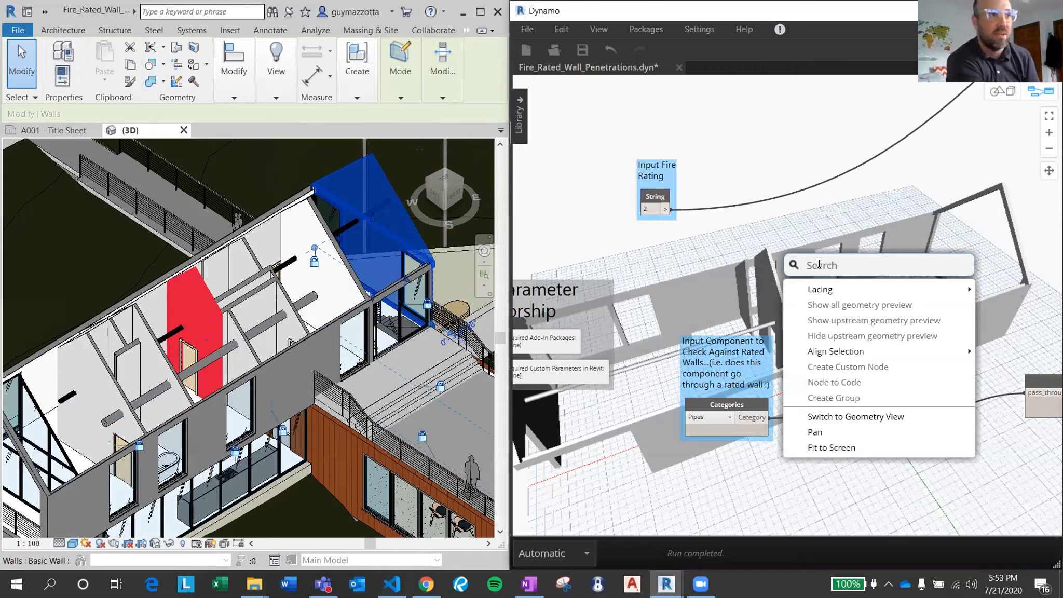
{"action": "key", "text": "Escape"}
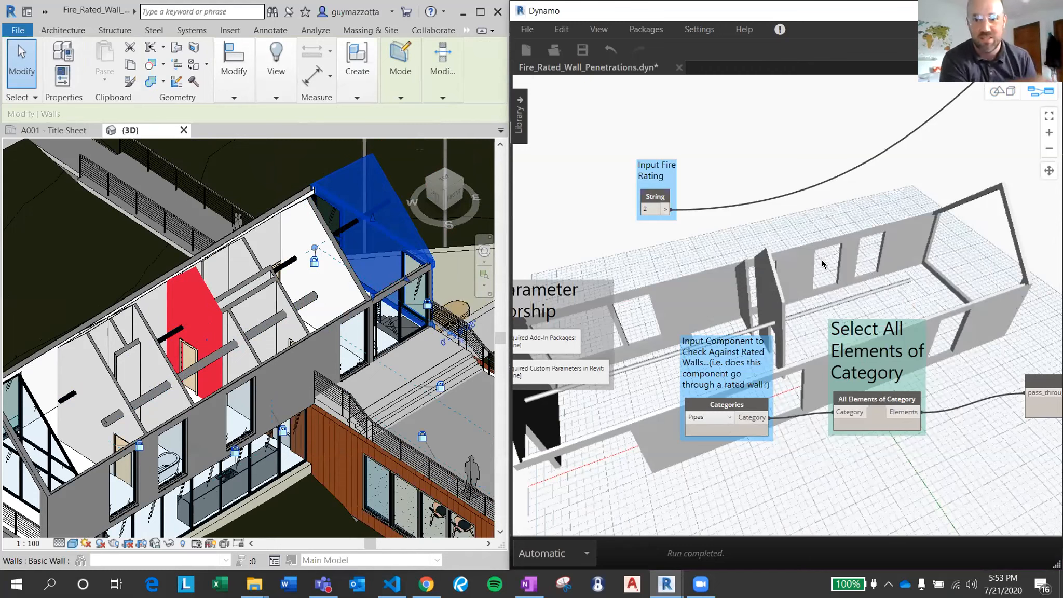
{"action": "right_click", "coordinate": [837, 459]}
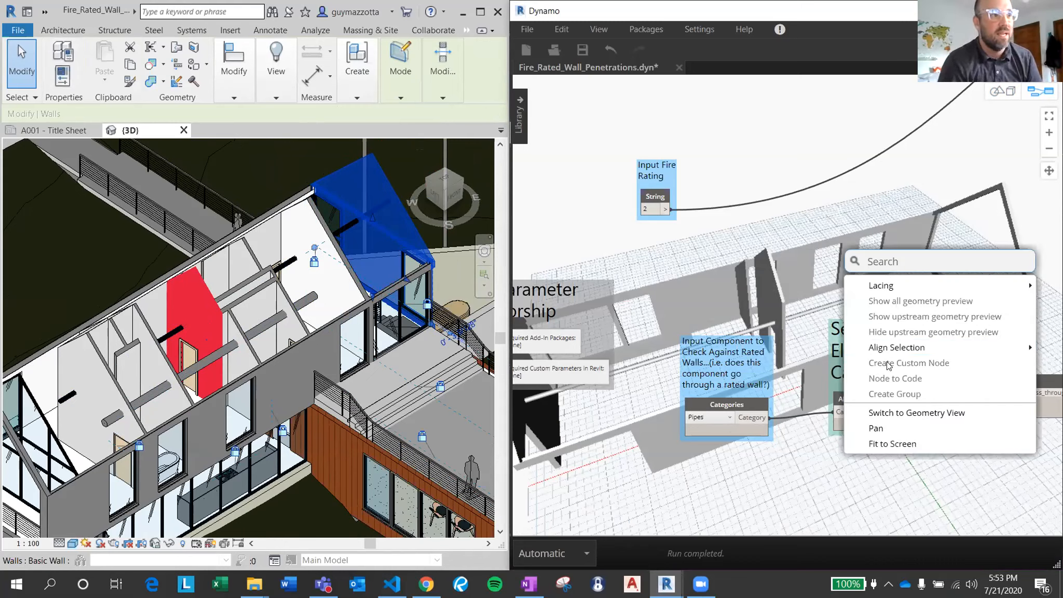
{"action": "left_click", "coordinate": [758, 480]}
Duplicate the Categories and All Elements of Category nodes with their groups and place the copy below the originals.
{"action": "left_click_drag", "start_coordinate": [810, 430], "coordinate": [731, 401]}
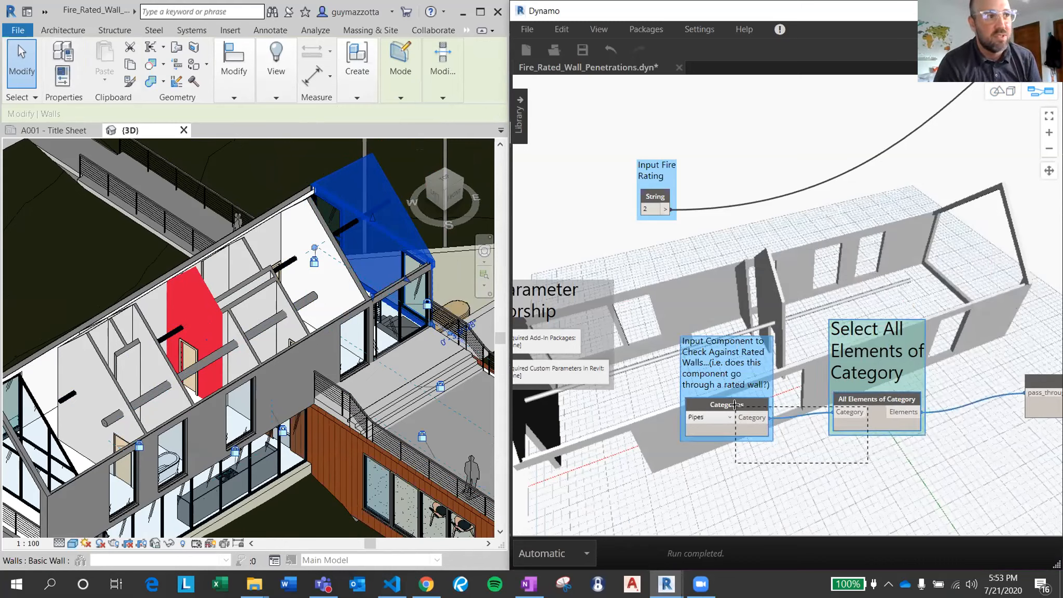
{"action": "key", "text": "ctrl+c"}
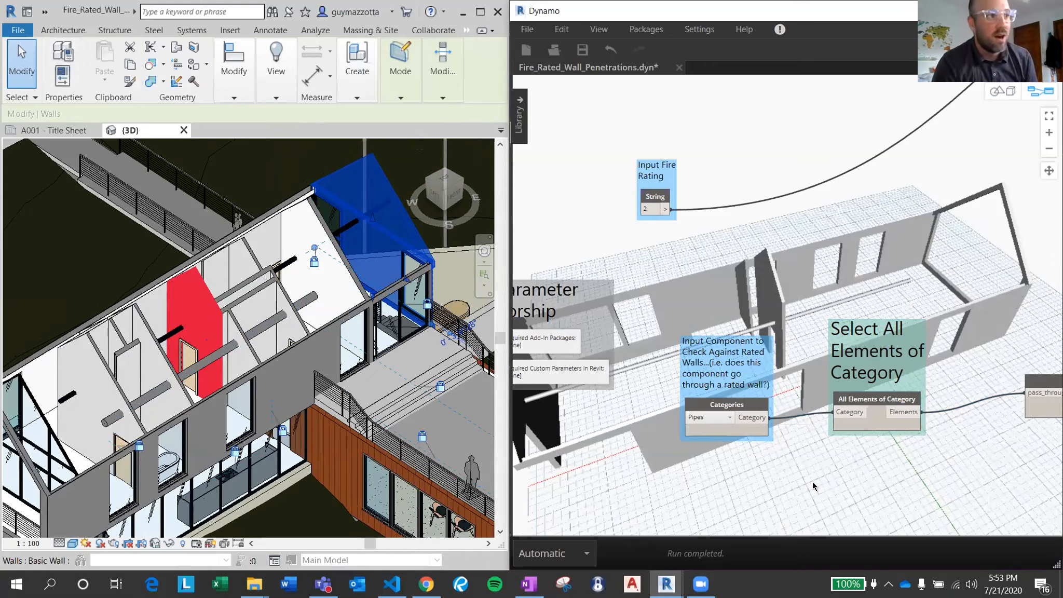
{"action": "key", "text": "ctrl+v"}
{"action": "left_click_drag", "start_coordinate": [845, 446], "coordinate": [731, 500]}
{"action": "middle_click_drag", "start_coordinate": [969, 424], "coordinate": [952, 300]}
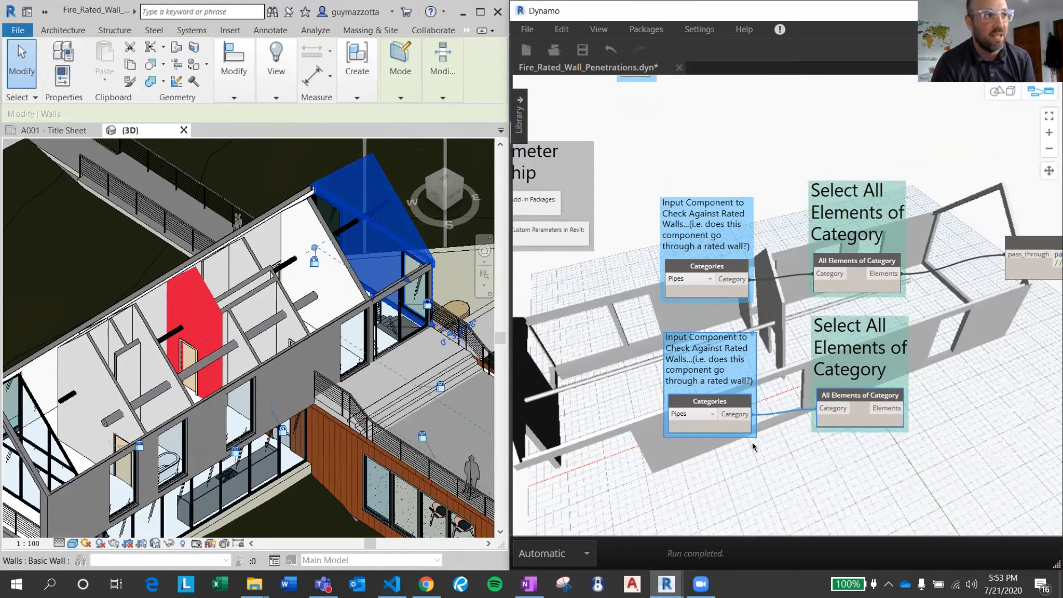
Set the duplicated Categories node to Ducts.
{"action": "left_click", "coordinate": [701, 414]}
{"action": "scroll", "coordinate": [723, 461], "scroll_direction": "up", "scroll_amount": 10}
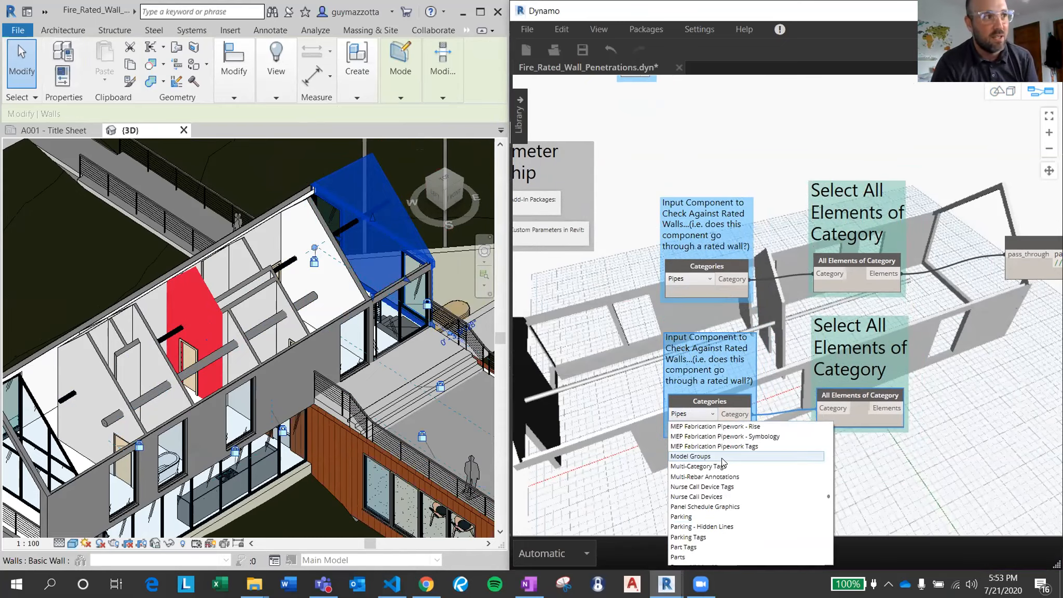
{"action": "scroll", "coordinate": [723, 463], "scroll_direction": "up", "scroll_amount": 15}
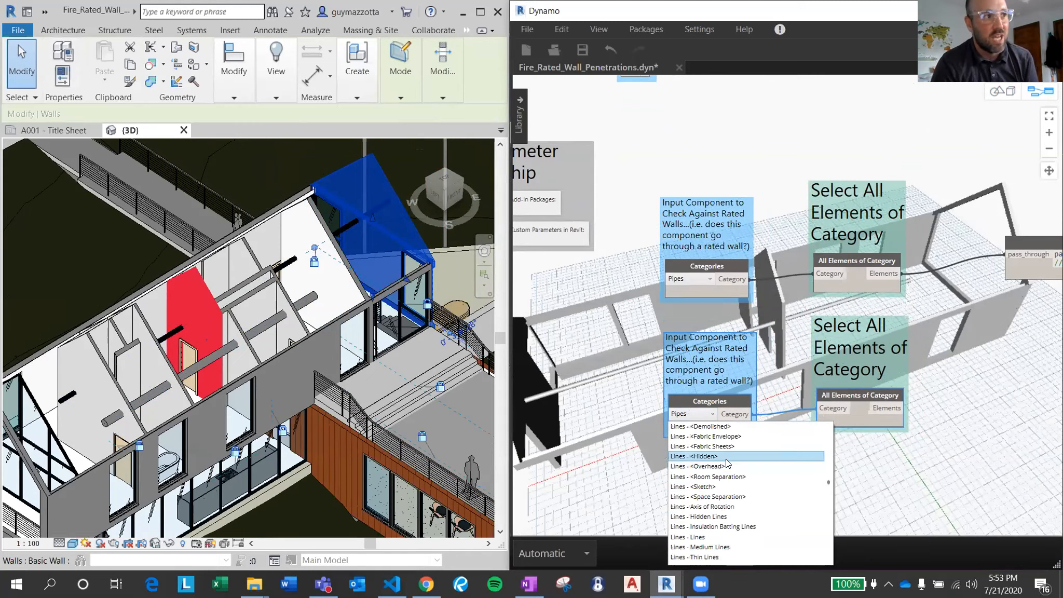
{"action": "scroll", "coordinate": [727, 462], "scroll_direction": "up", "scroll_amount": 15}
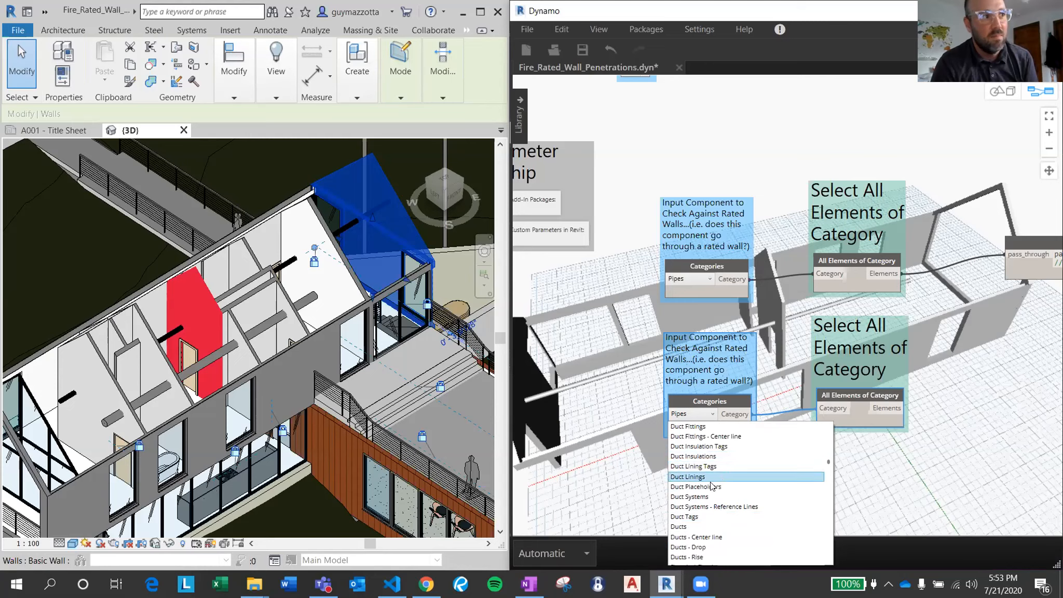
{"action": "scroll", "coordinate": [700, 449], "scroll_direction": "up", "scroll_amount": 2}
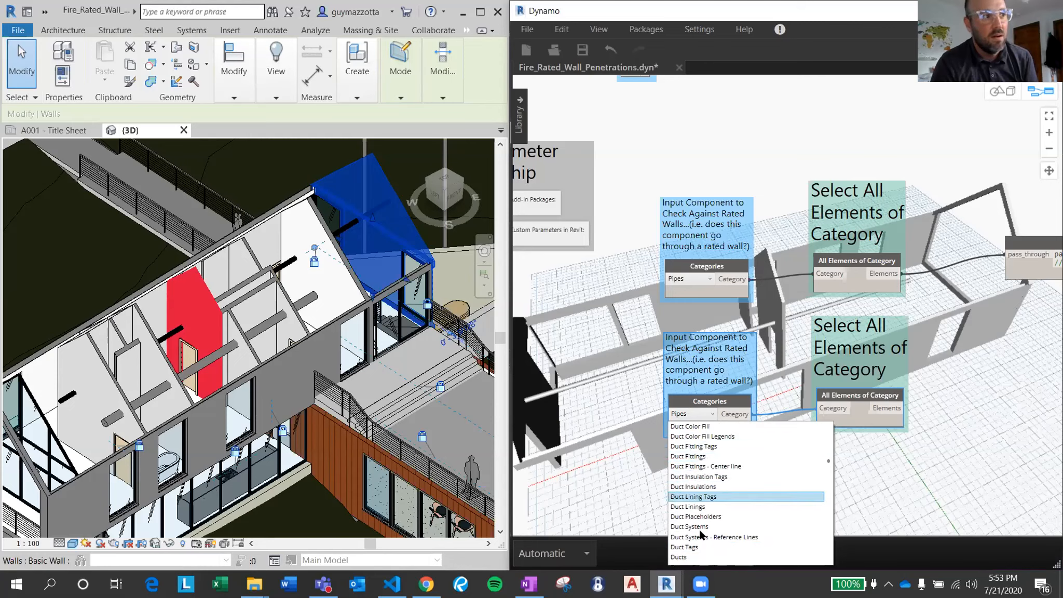
{"action": "left_click", "coordinate": [690, 559]}
Add a List Create node just before the Switch node and give it a second input, item1.
{"action": "middle_click_drag", "start_coordinate": [888, 277], "coordinate": [770, 283]}
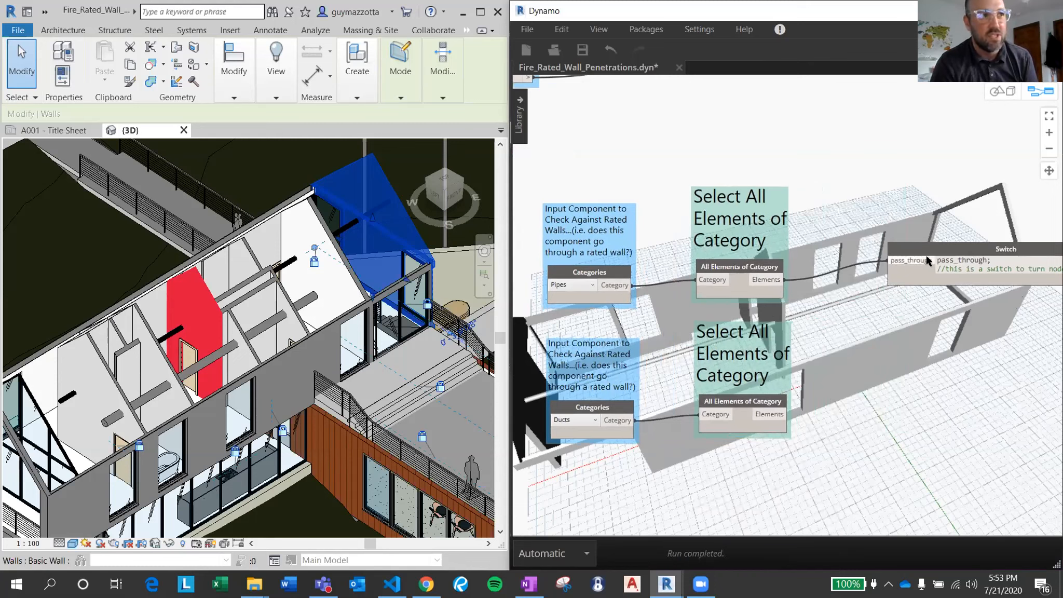
{"action": "right_click", "coordinate": [897, 402]}
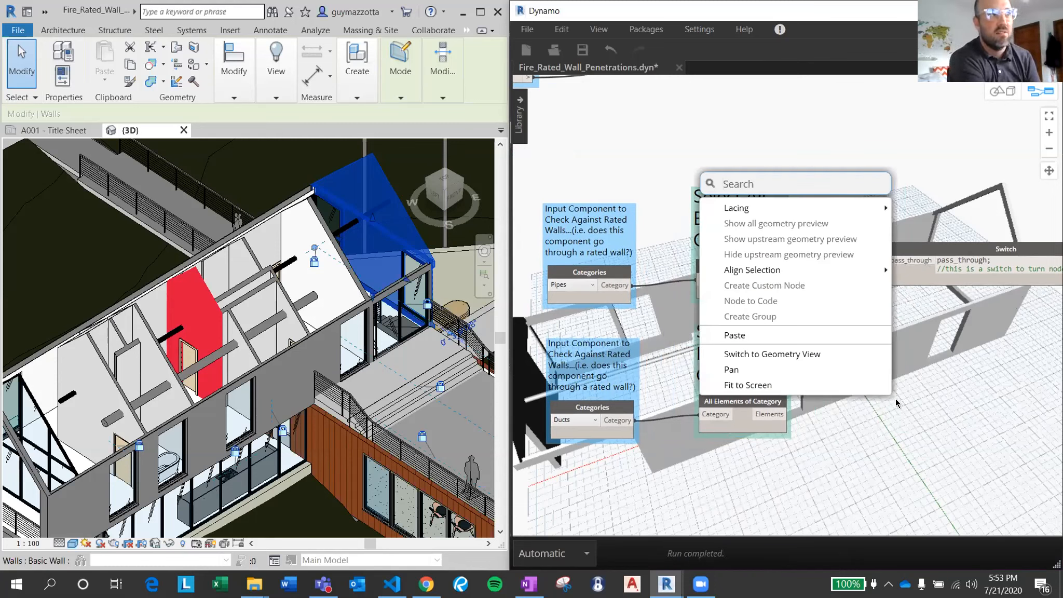
{"action": "type", "text": "list"}
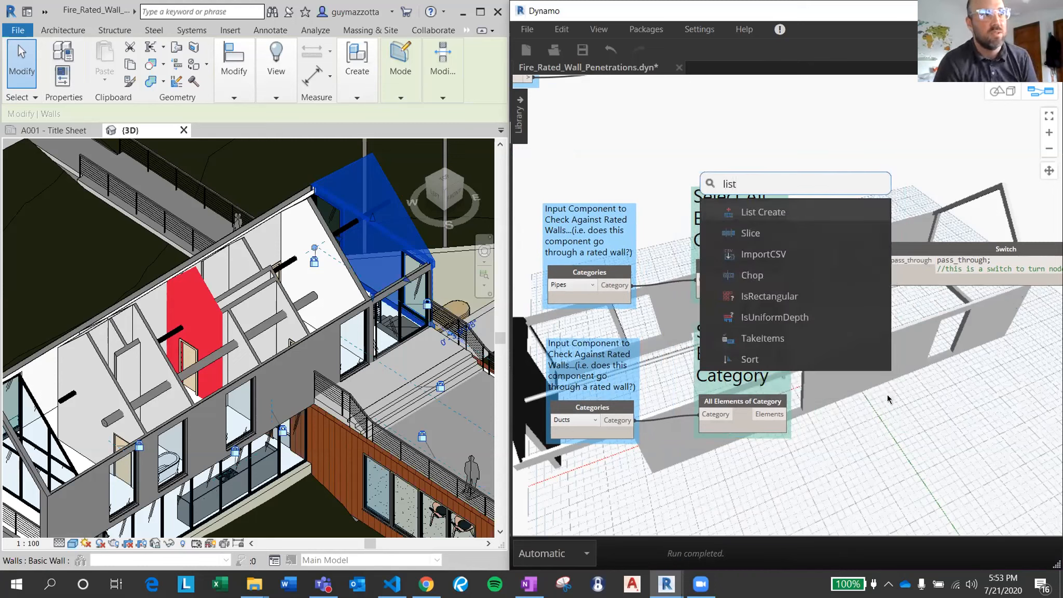
{"action": "left_click", "coordinate": [790, 211]}
{"action": "left_click_drag", "start_coordinate": [851, 251], "coordinate": [895, 329]}
{"action": "left_click", "coordinate": [863, 311]}
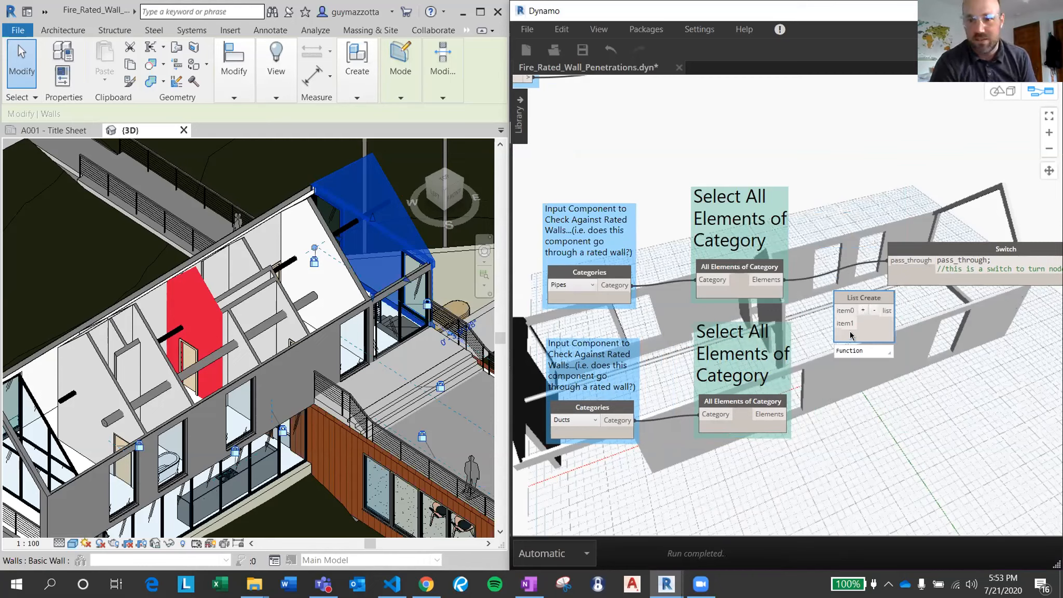
Wire the pipe elements to item0 and the duct elements to item1 of List Create, and feed its list into the Switch's pass_through input.
{"action": "left_click_drag", "start_coordinate": [784, 279], "coordinate": [834, 311]}
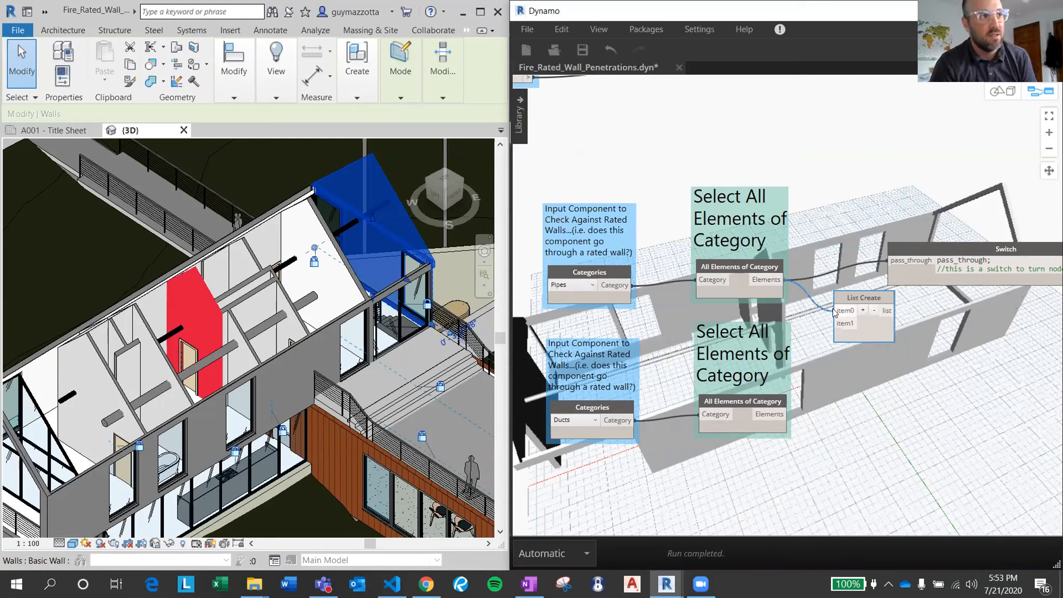
{"action": "left_click_drag", "start_coordinate": [786, 414], "coordinate": [848, 325]}
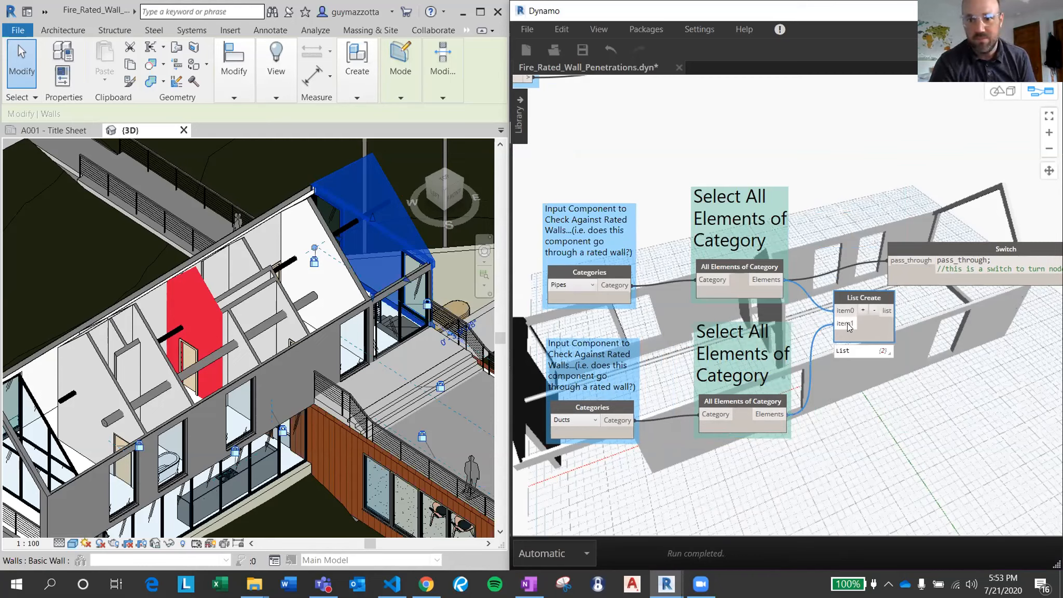
{"action": "left_click_drag", "start_coordinate": [893, 311], "coordinate": [891, 262]}
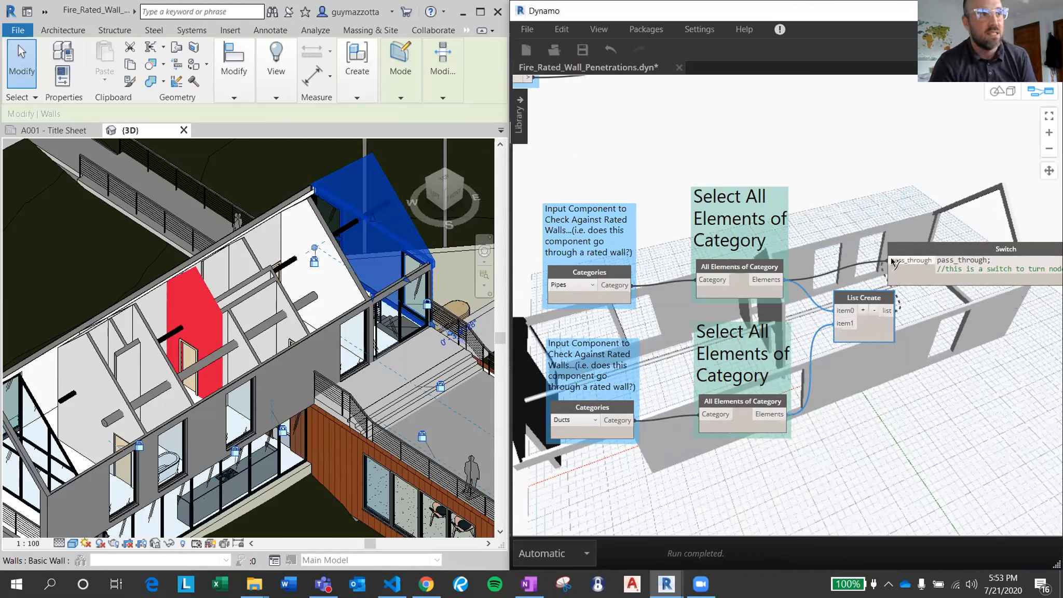
{"action": "left_click", "coordinate": [892, 263]}
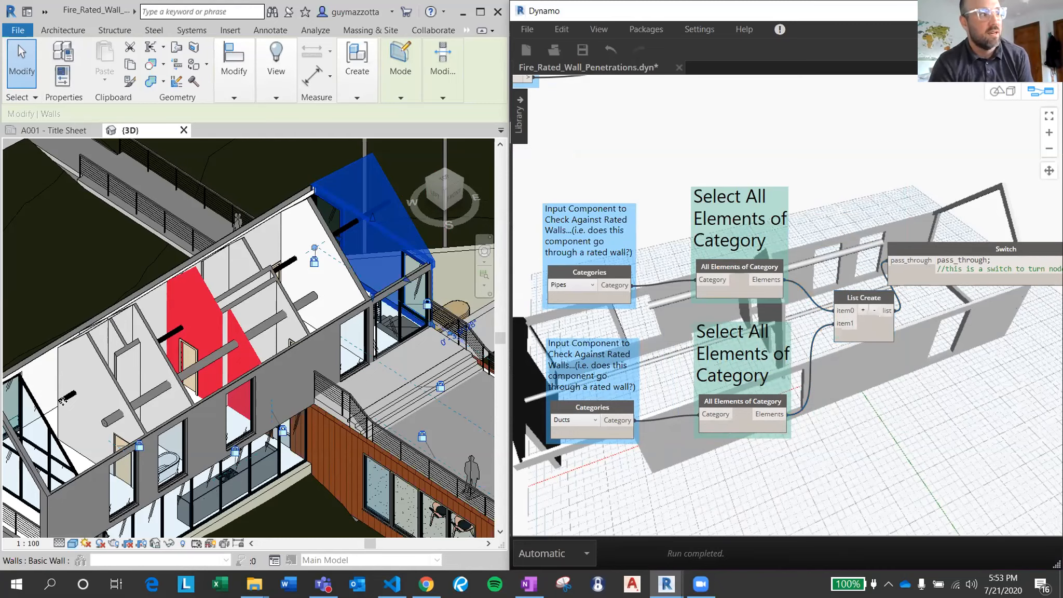
Look closer at the coloured walls in Revit and set the Dynamo graph's run mode to Manual.
{"action": "scroll", "coordinate": [230, 348], "scroll_direction": "up", "scroll_amount": 3}
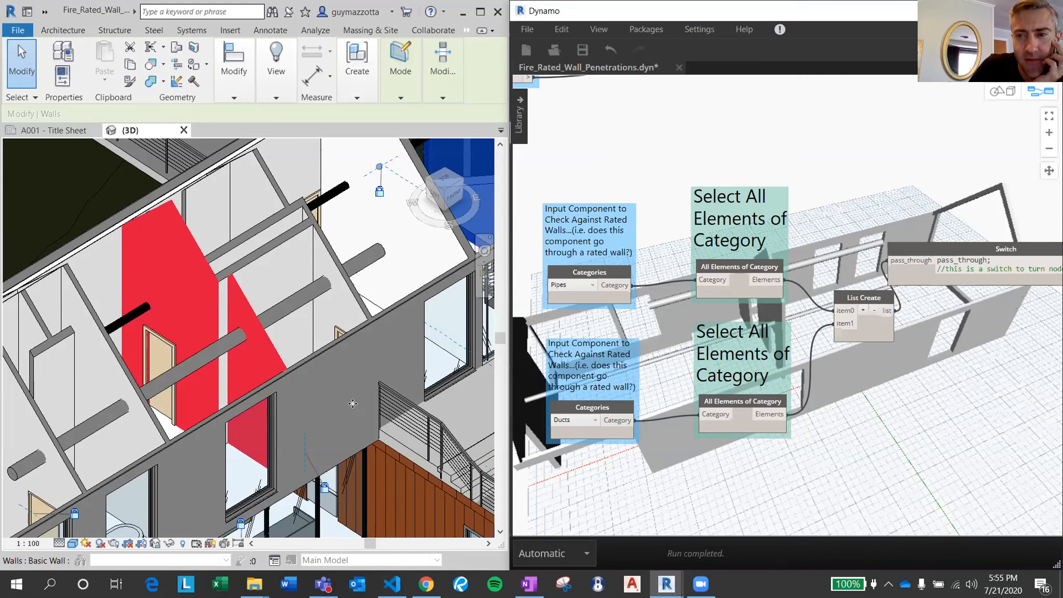
{"action": "left_click", "coordinate": [583, 557]}
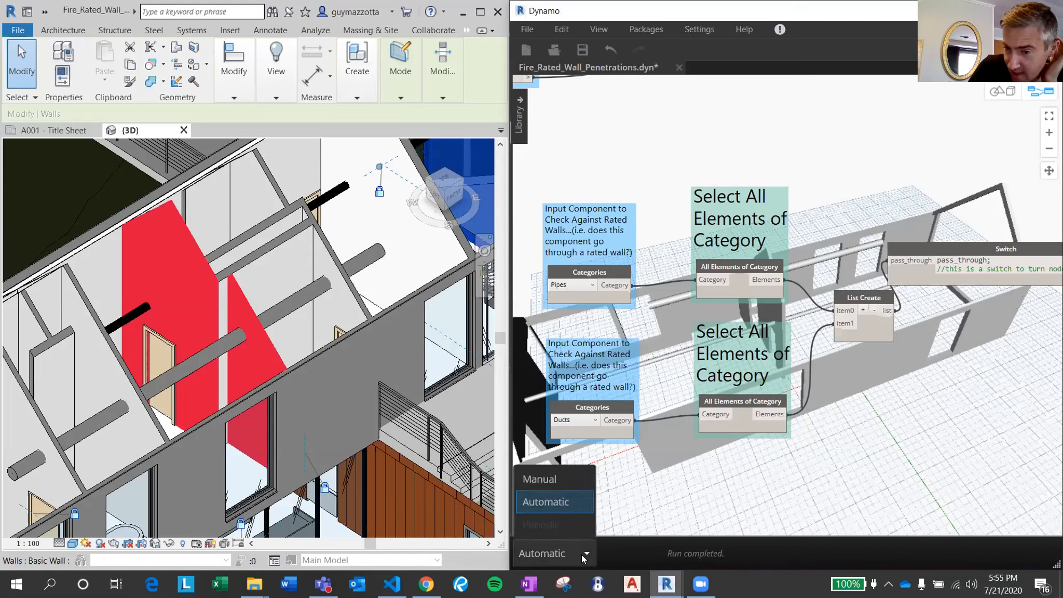
{"action": "left_click", "coordinate": [577, 480]}
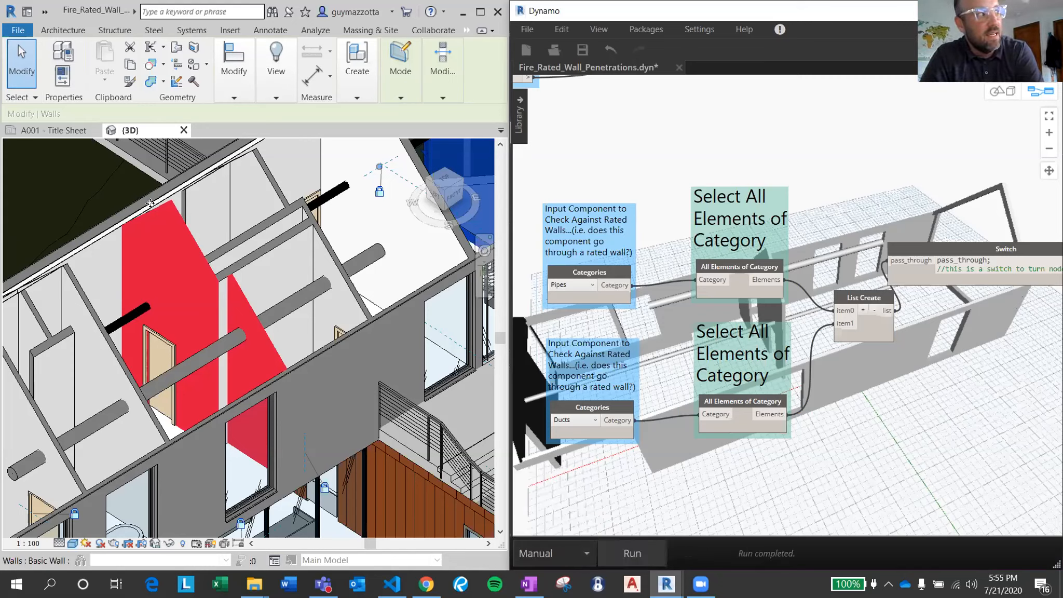
Inspect the by-element graphic override settings of the interior partition wall behind the red wall, and close them without changes.
{"action": "left_click", "coordinate": [272, 183]}
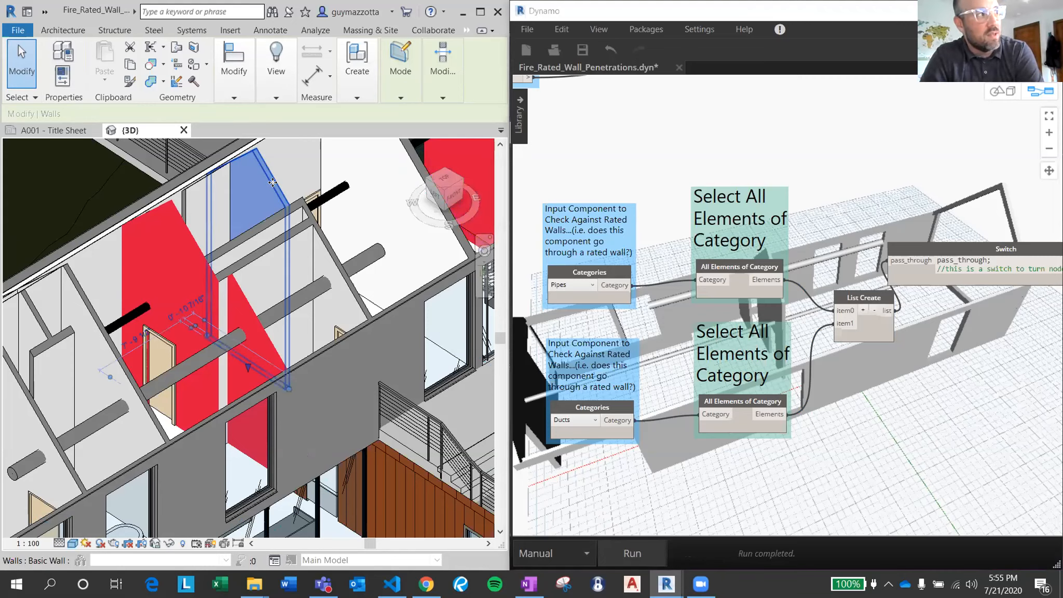
{"action": "right_click", "coordinate": [272, 183]}
{"action": "left_click", "coordinate": [118, 149]}
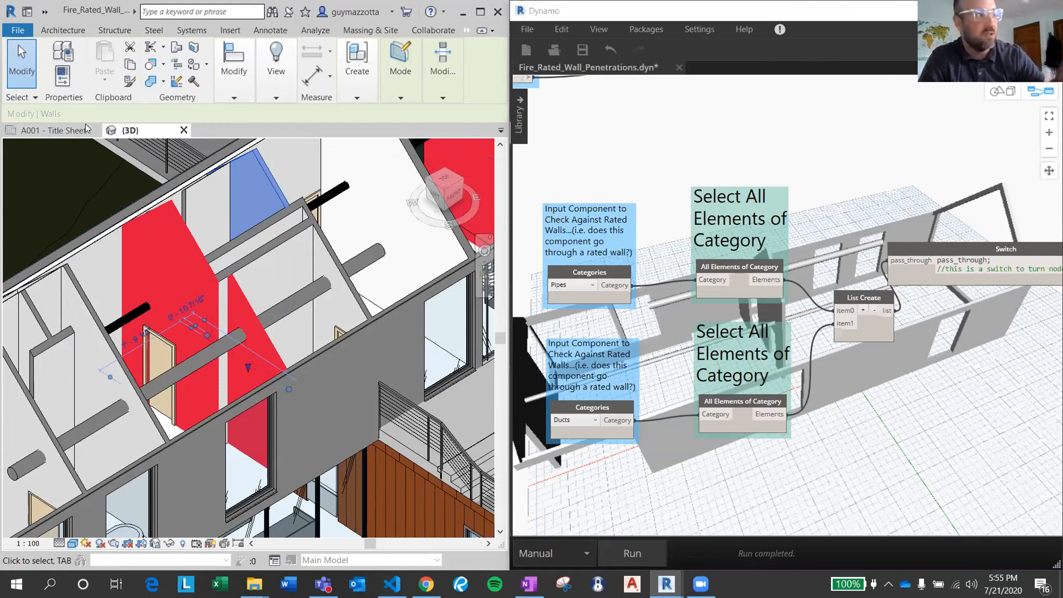
{"action": "left_click", "coordinate": [732, 508]}
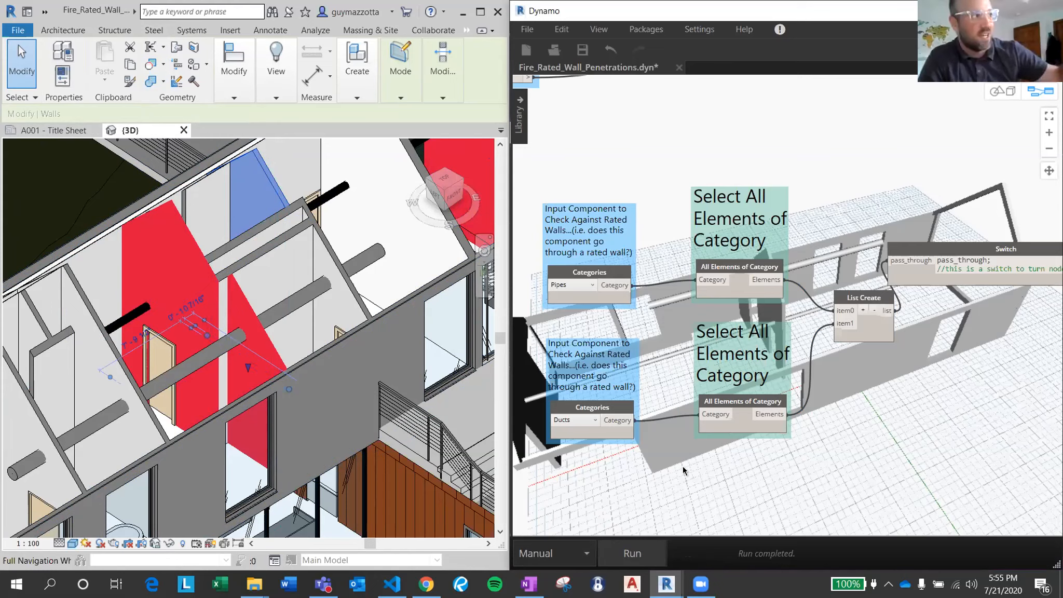
{"action": "right_click", "coordinate": [269, 181]}
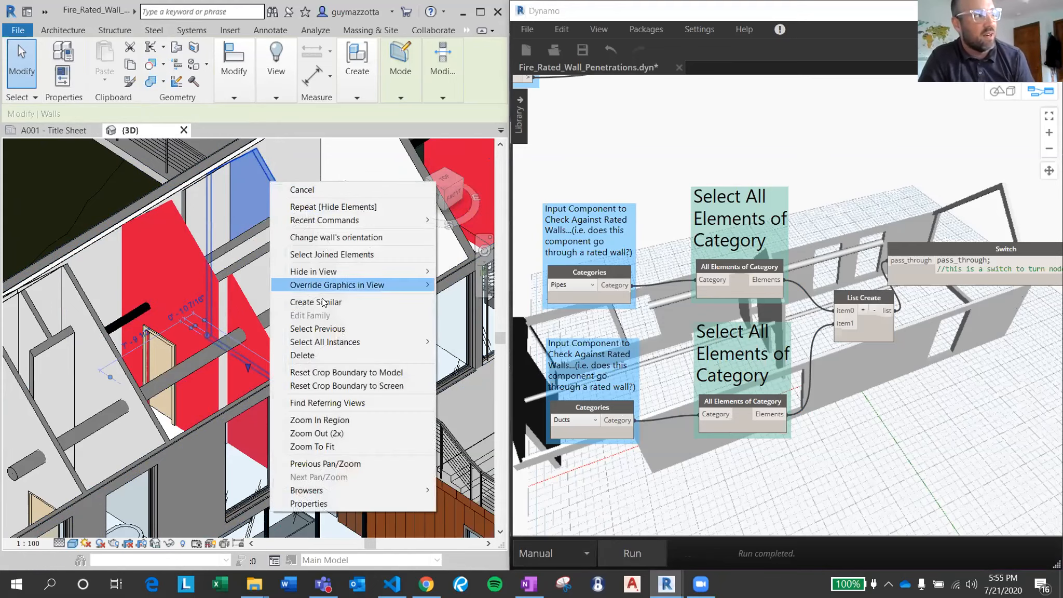
{"action": "mouse_move", "coordinate": [331, 280]}
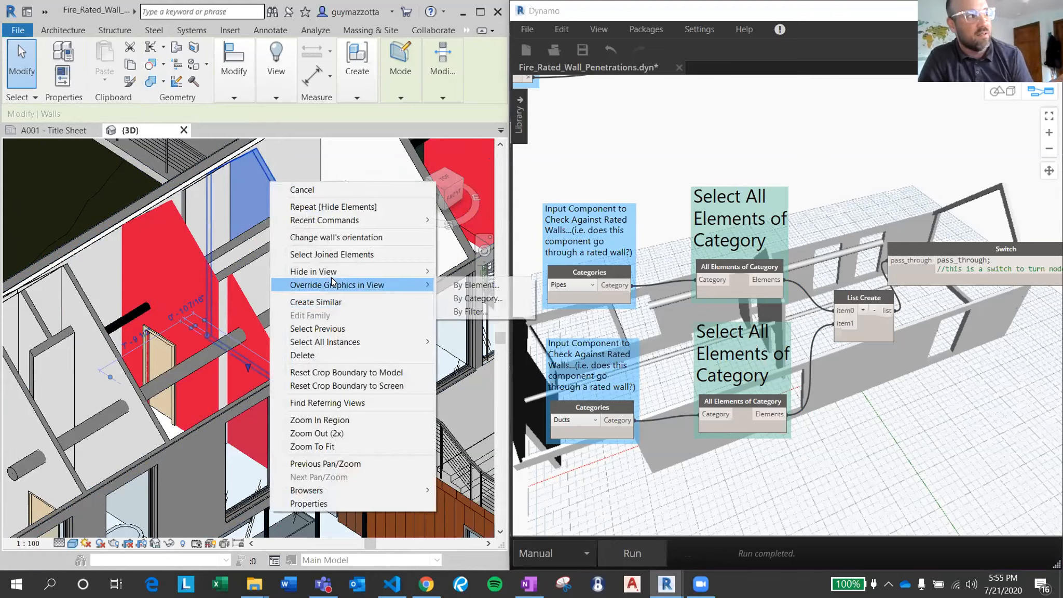
{"action": "left_click", "coordinate": [517, 284]}
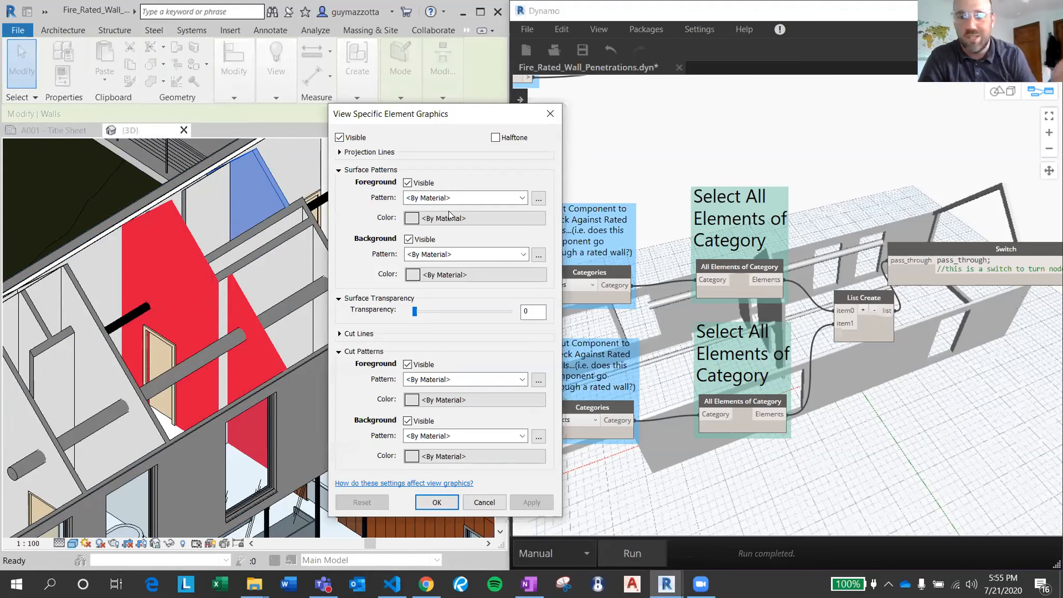
{"action": "left_click", "coordinate": [481, 506]}
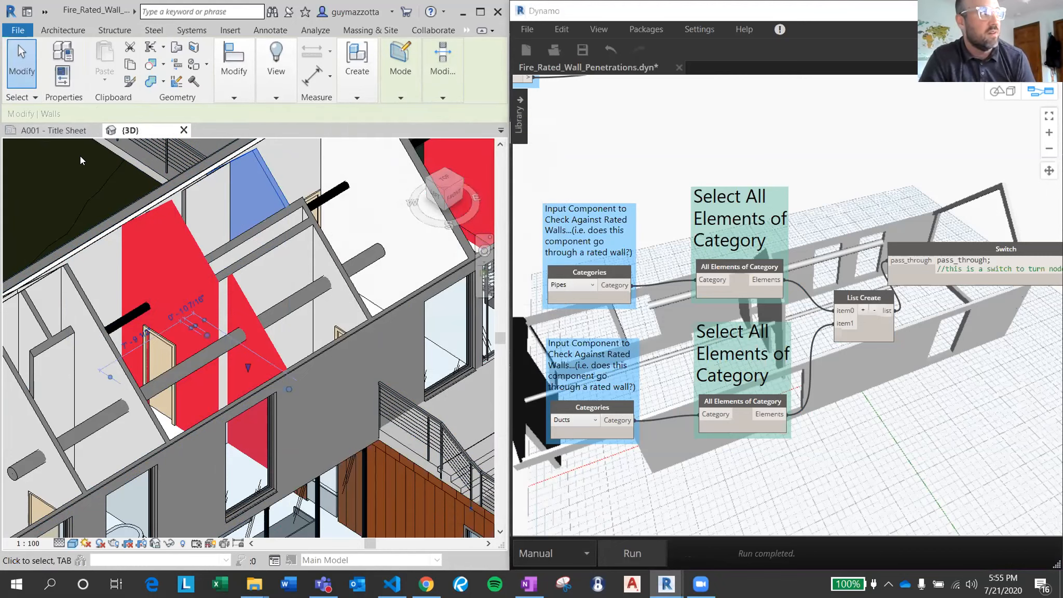
Display the element properties and the Project Browser in Revit, and select the {3D} view in the browser.
{"action": "key", "text": "ctrl+1"}
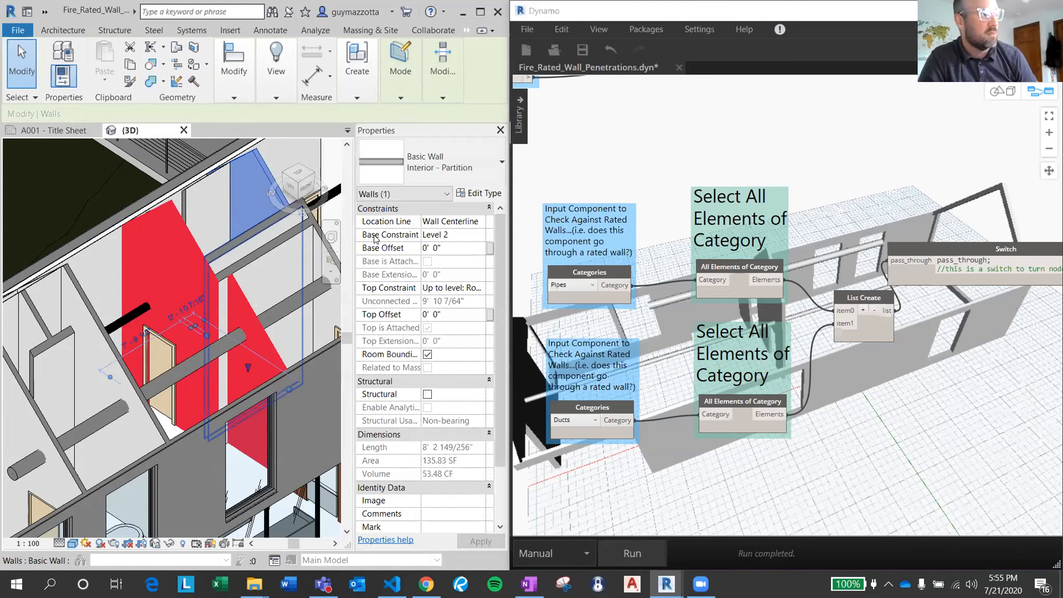
{"action": "left_click", "coordinate": [622, 345]}
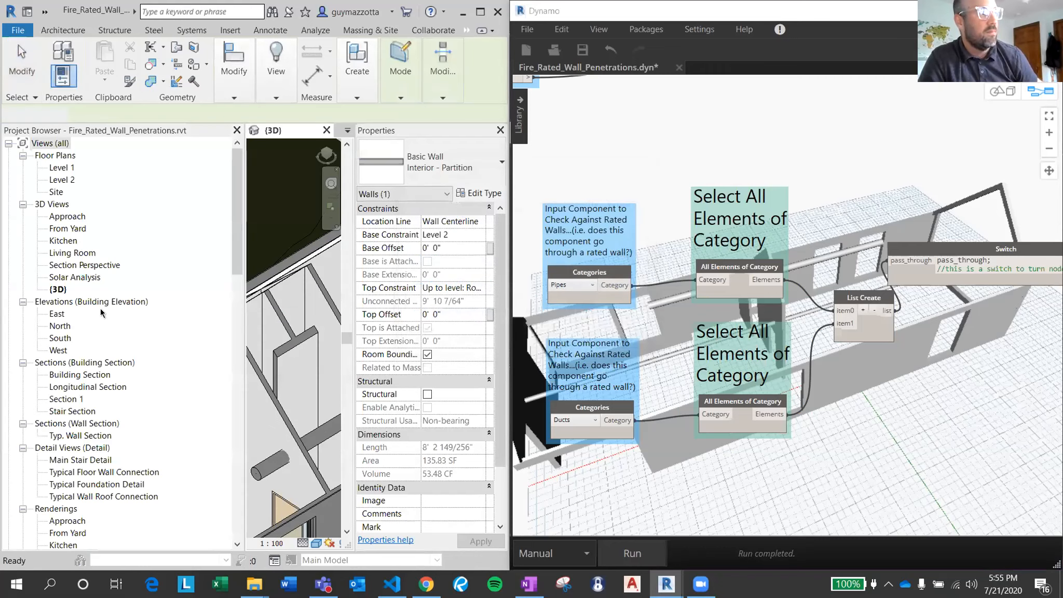
{"action": "left_click", "coordinate": [52, 289]}
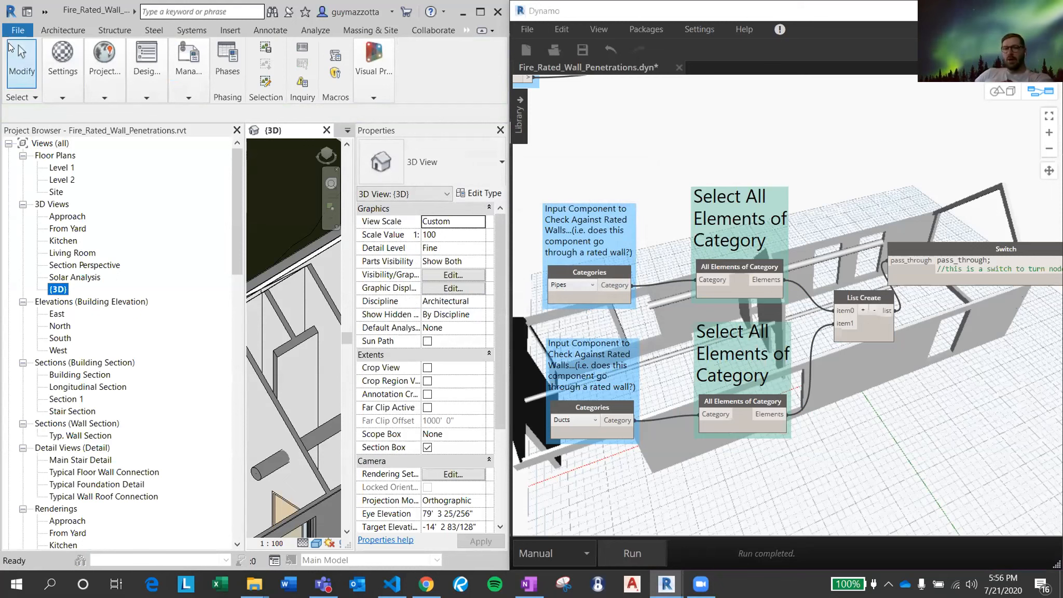
Restore the Revit window to its floating size and reposition it beside Dynamo.
{"action": "double_click", "coordinate": [94, 11]}
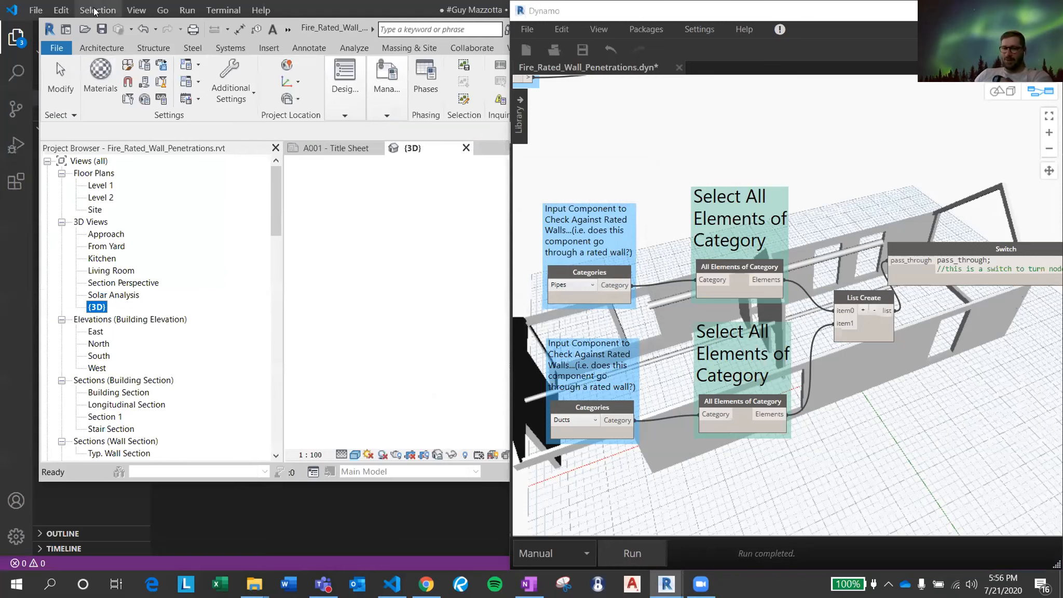
{"action": "left_click_drag", "start_coordinate": [344, 31], "coordinate": [1, 58]}
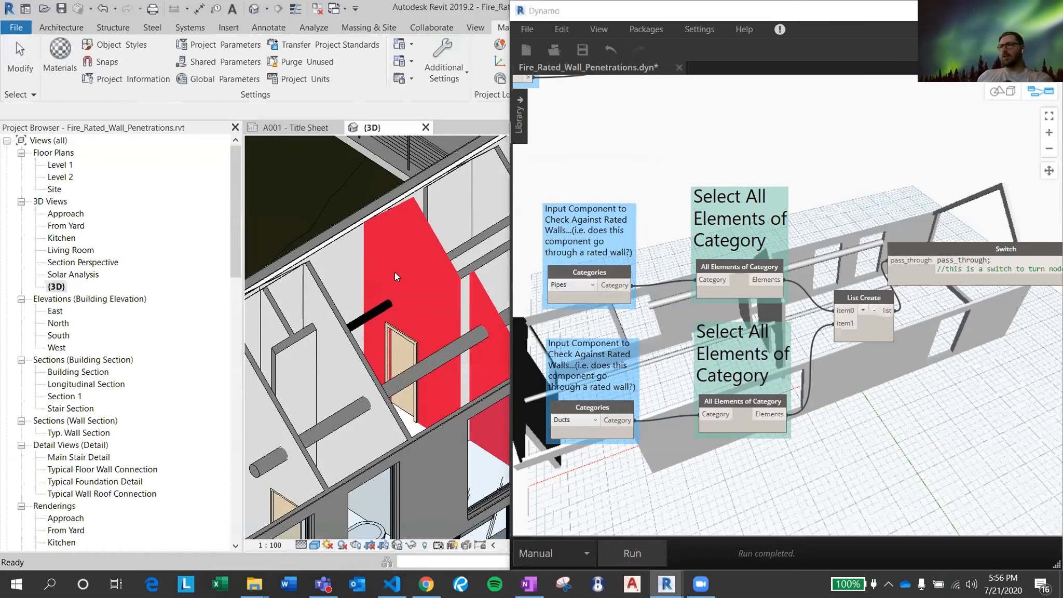
Bring the Revit 3D view in front of Dynamo, look over the house with its red walls, and restore the window to floating size.
{"action": "scroll", "coordinate": [396, 277], "scroll_direction": "down", "scroll_amount": 3}
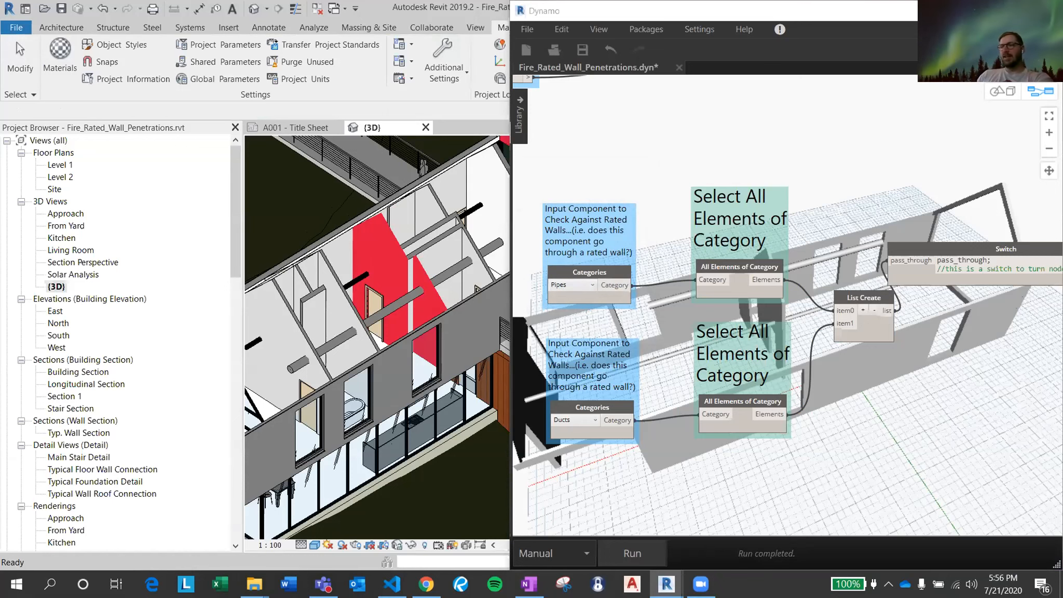
{"action": "left_click_drag", "start_coordinate": [950, 10], "coordinate": [938, 23]}
{"action": "left_click", "coordinate": [971, 23]}
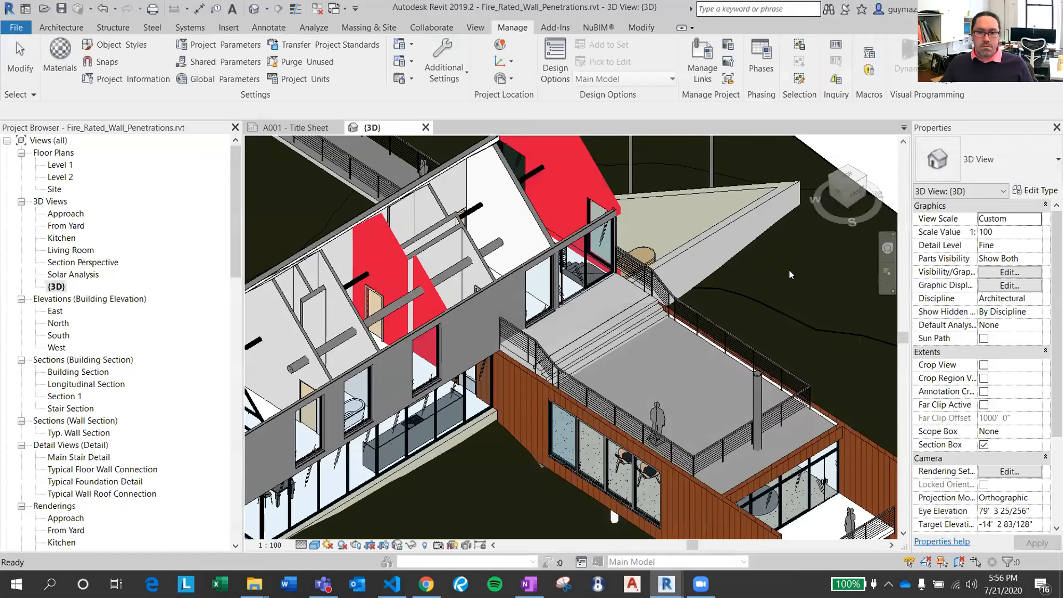
{"action": "scroll", "coordinate": [789, 274], "scroll_direction": "down", "scroll_amount": 4}
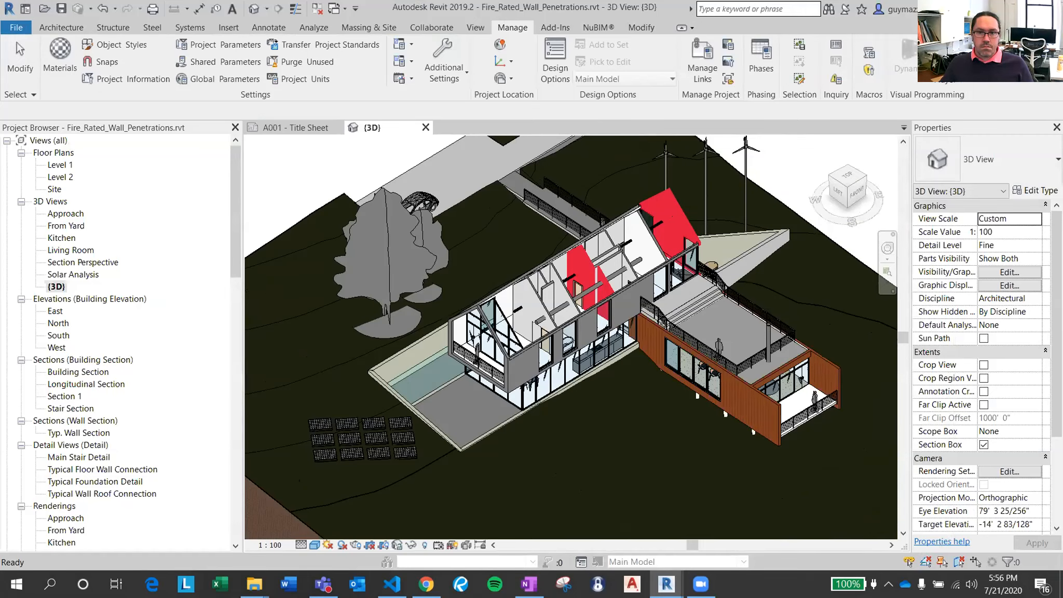
{"action": "left_click", "coordinate": [1034, 8]}
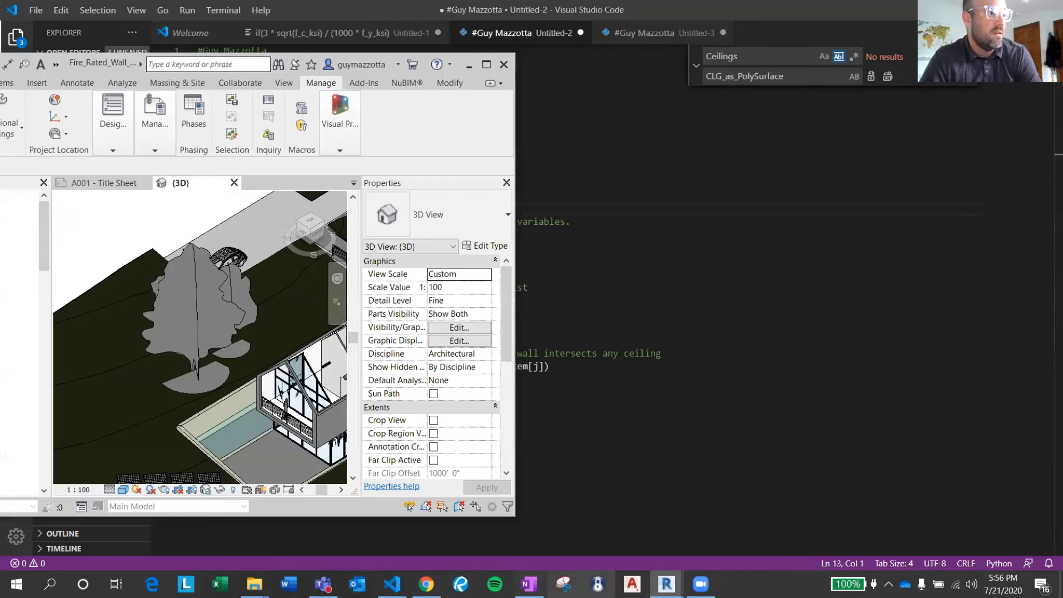
In Dynamo, rewire the List.FilterByBoolMask in output from Element.OverrideColorInView to the element input of the Element.OverrideInView node that resets rated walls.
{"action": "mouse_move", "coordinate": [666, 584]}
{"action": "left_click", "coordinate": [768, 512]}
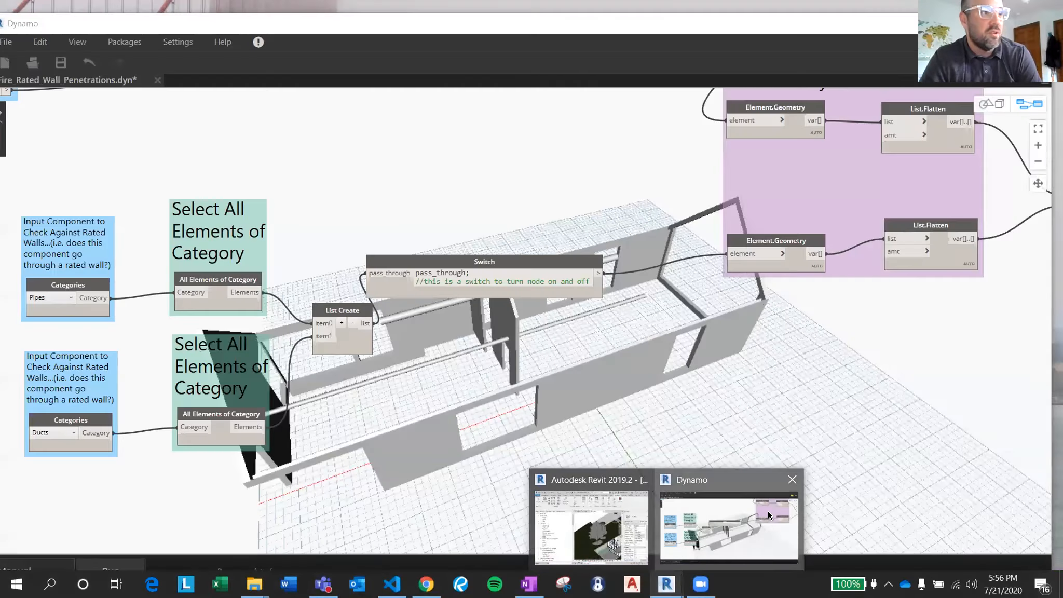
{"action": "middle_click_drag", "start_coordinate": [739, 380], "coordinate": [306, 420]}
{"action": "scroll", "coordinate": [795, 237], "scroll_direction": "up", "scroll_amount": 3}
{"action": "scroll", "coordinate": [796, 238], "scroll_direction": "up", "scroll_amount": 2}
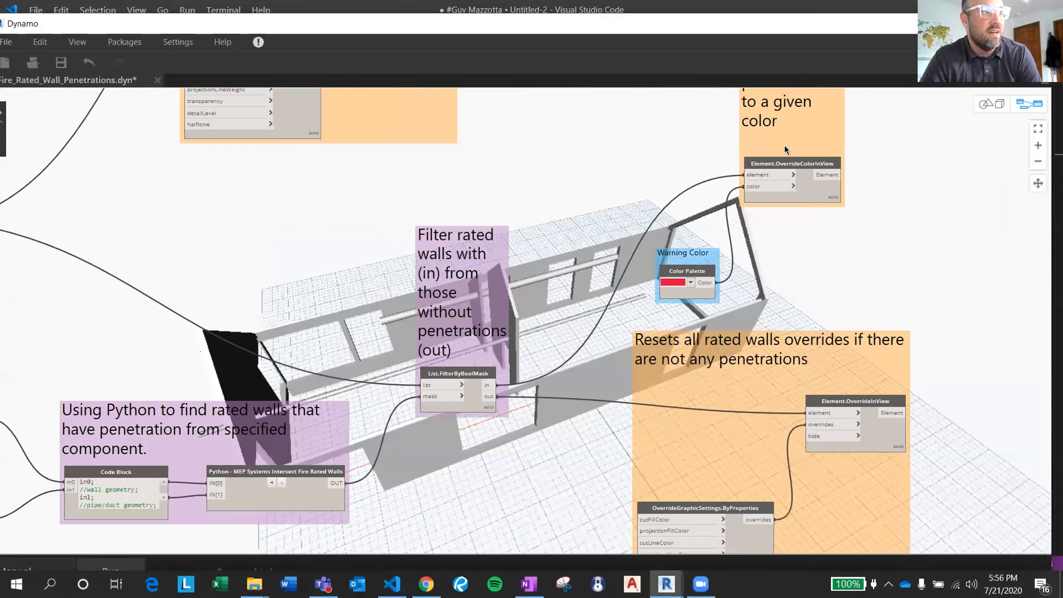
{"action": "middle_click_drag", "start_coordinate": [752, 244], "coordinate": [703, 352]}
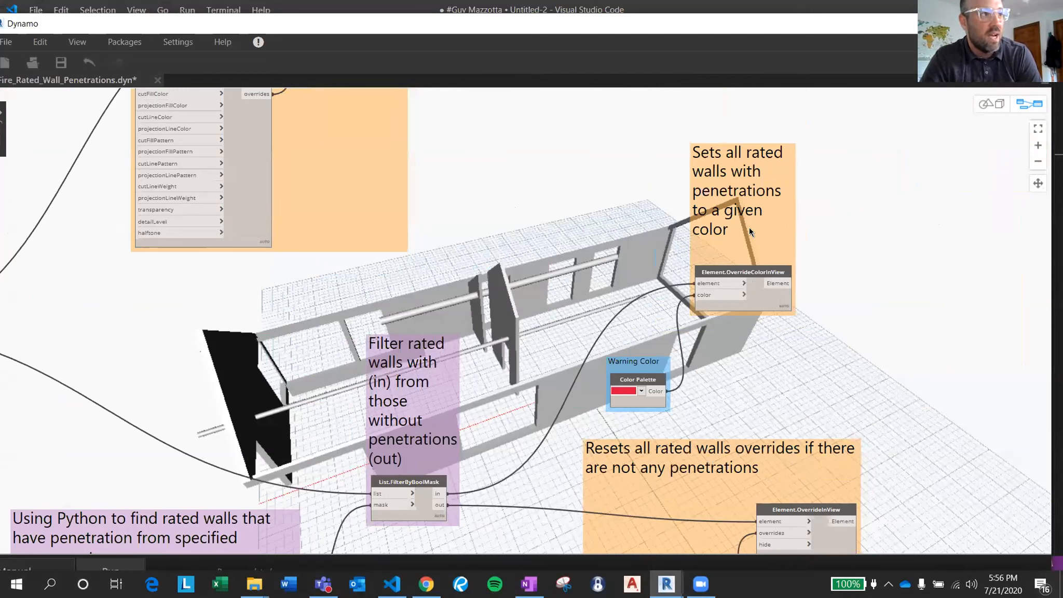
{"action": "left_click", "coordinate": [437, 493]}
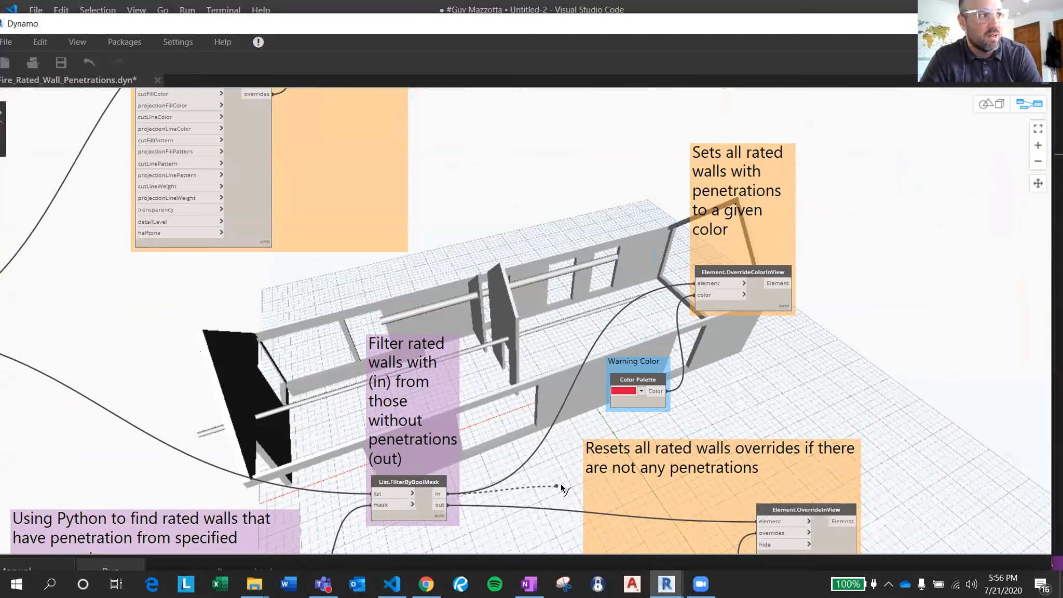
{"action": "left_click", "coordinate": [761, 522]}
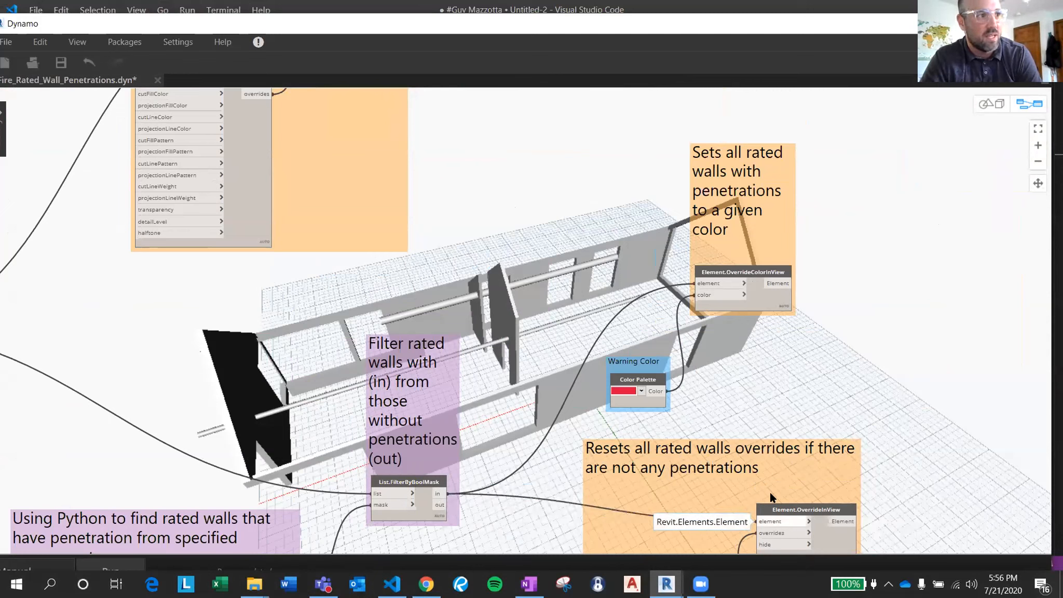
{"action": "left_click", "coordinate": [695, 283]}
{"action": "left_click", "coordinate": [572, 259]}
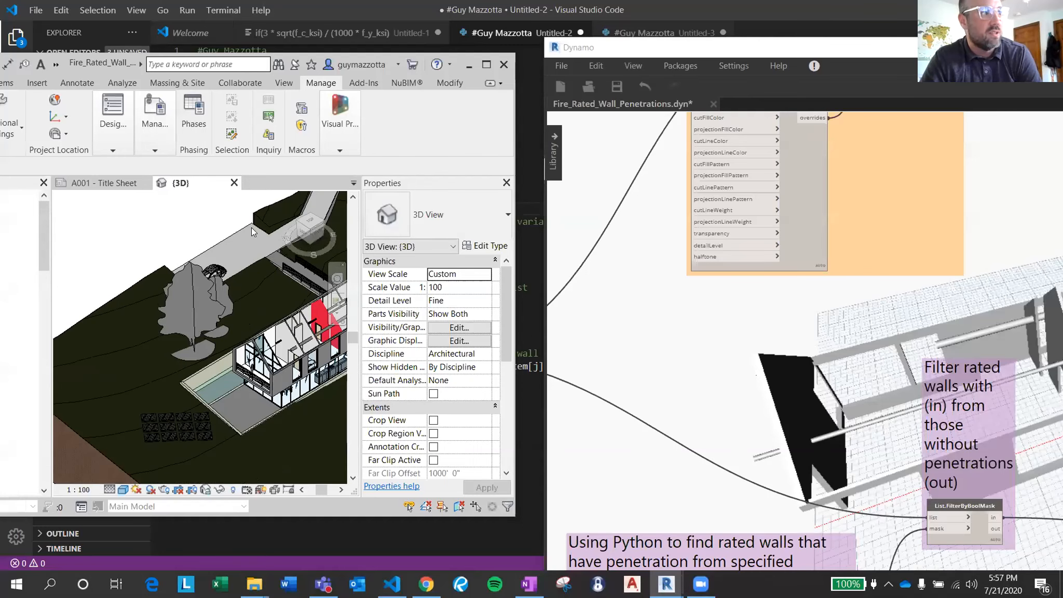
Maximise the Dynamo window and run the graph to reset the overrides on the penetrated rated walls.
{"action": "middle_click_drag", "start_coordinate": [250, 227], "coordinate": [189, 224]}
{"action": "scroll", "coordinate": [804, 444], "scroll_direction": "down", "scroll_amount": 4}
{"action": "left_click_drag", "start_coordinate": [886, 38], "coordinate": [891, 0]}
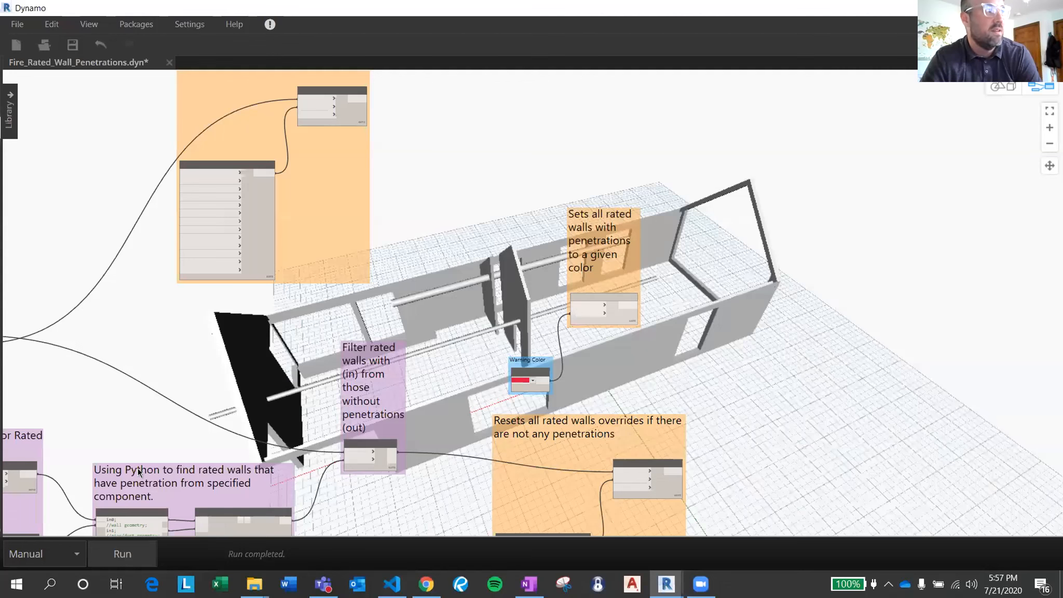
{"action": "left_click", "coordinate": [137, 553]}
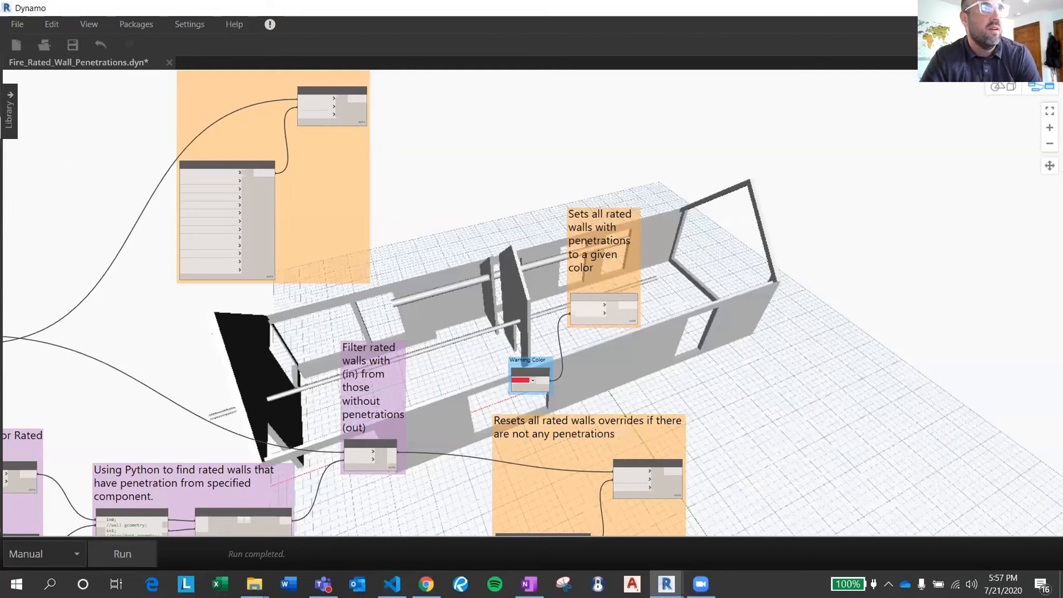
Restore Dynamo to its floating size, maximise Revit behind it, and check the walls in the {3D} view.
{"action": "left_click", "coordinate": [1016, 8]}
{"action": "scroll", "coordinate": [260, 304], "scroll_direction": "up", "scroll_amount": 2}
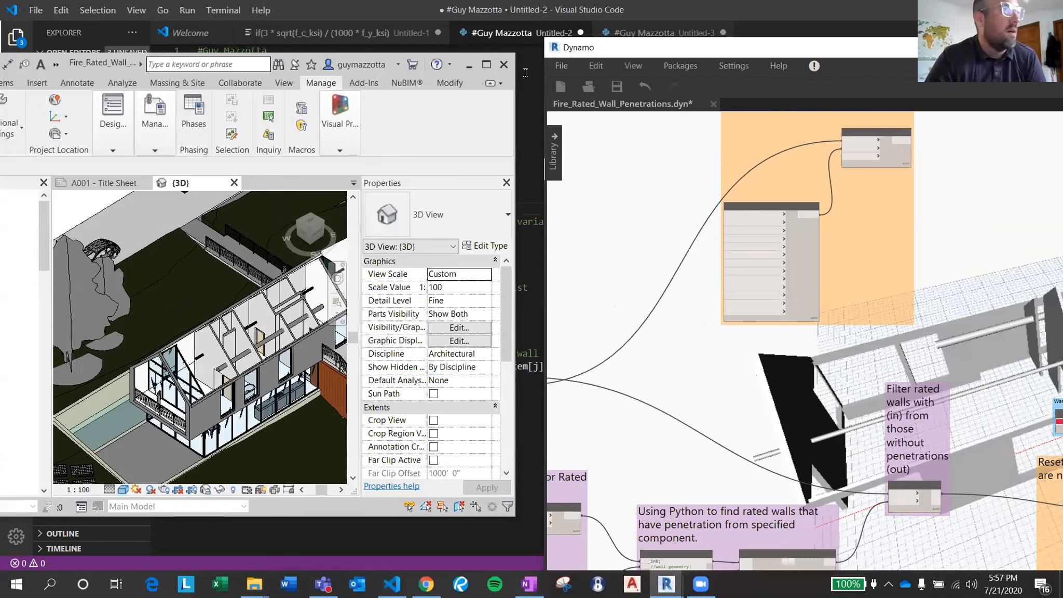
{"action": "left_click", "coordinate": [487, 64]}
{"action": "scroll", "coordinate": [456, 244], "scroll_direction": "down", "scroll_amount": 2}
Reconnect the wall filter's in output to Element.OverrideColorInView and its out output to the element input of the rated-wall reset node.
{"action": "middle_click_drag", "start_coordinate": [742, 377], "coordinate": [787, 372]}
{"action": "scroll", "coordinate": [787, 372], "scroll_direction": "down", "scroll_amount": 3}
{"action": "middle_click_drag", "start_coordinate": [974, 284], "coordinate": [882, 264]}
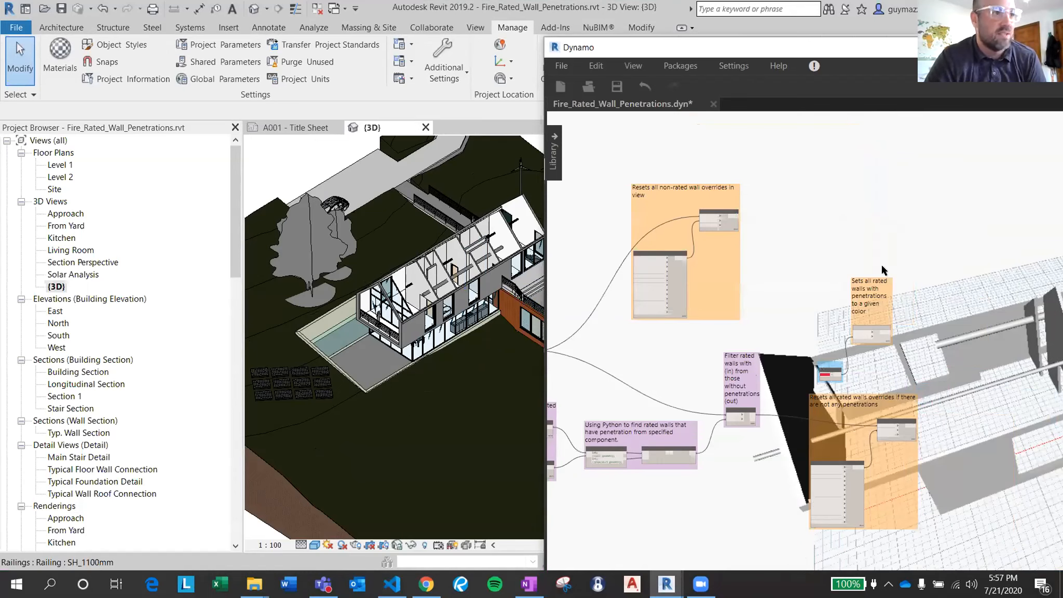
{"action": "scroll", "coordinate": [827, 355], "scroll_direction": "up", "scroll_amount": 1}
{"action": "scroll", "coordinate": [750, 410], "scroll_direction": "up", "scroll_amount": 2}
{"action": "left_click_drag", "start_coordinate": [726, 446], "coordinate": [922, 283]}
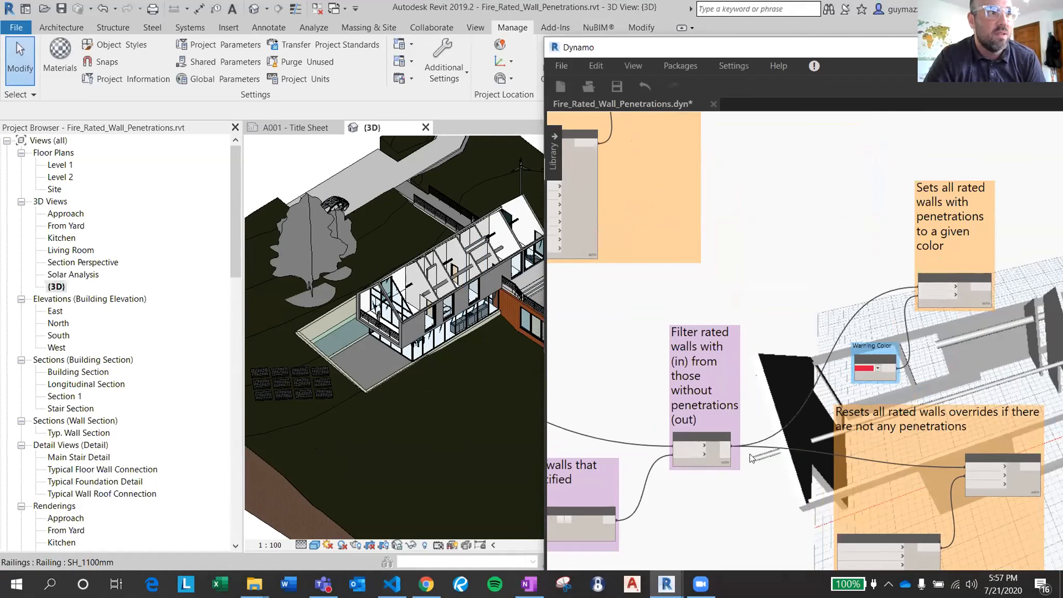
{"action": "left_click_drag", "start_coordinate": [726, 455], "coordinate": [967, 467]}
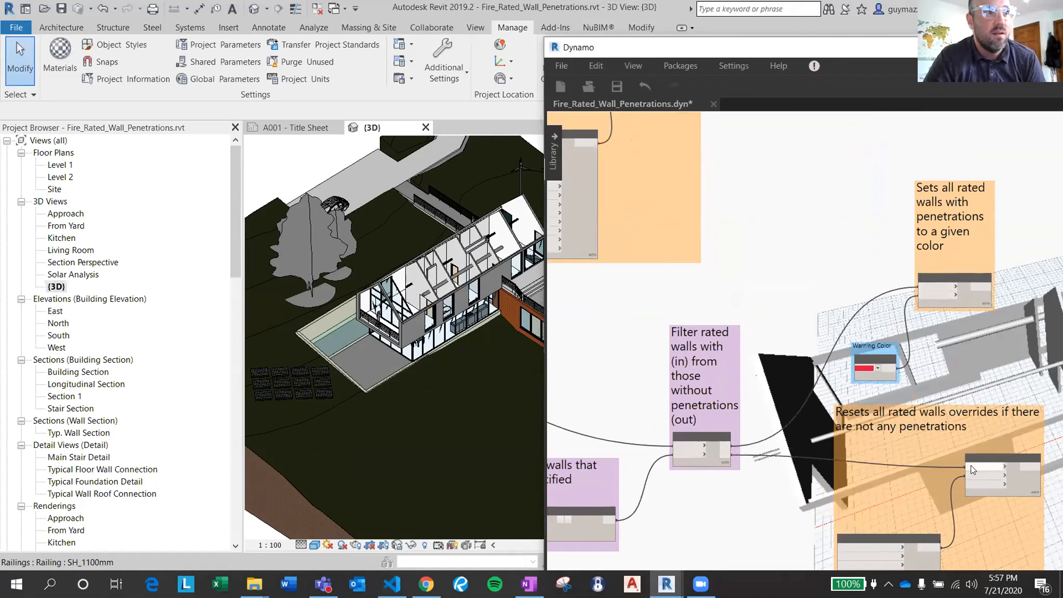
Switch from Dynamo to Revit and return the Revit window to its floating size.
{"action": "scroll", "coordinate": [802, 422], "scroll_direction": "down", "scroll_amount": 4}
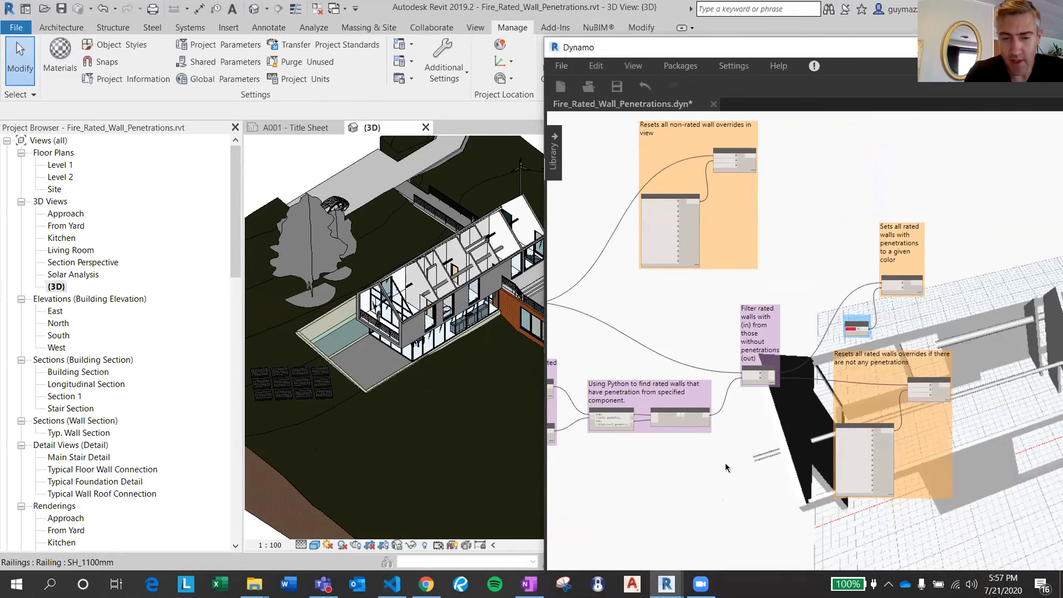
{"action": "key", "text": "alt+Tab"}
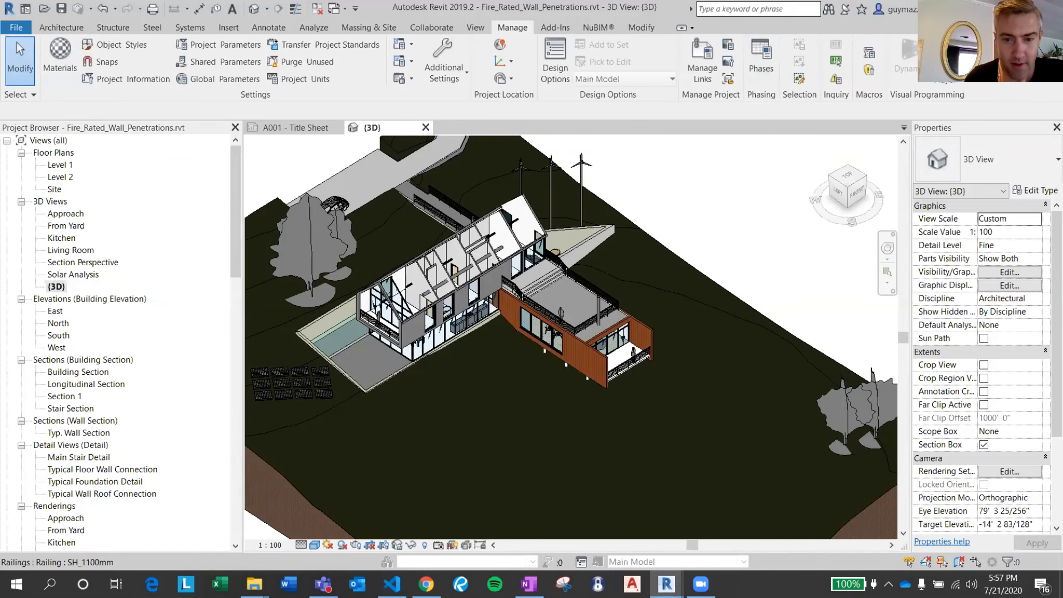
{"action": "left_click", "coordinate": [1034, 9]}
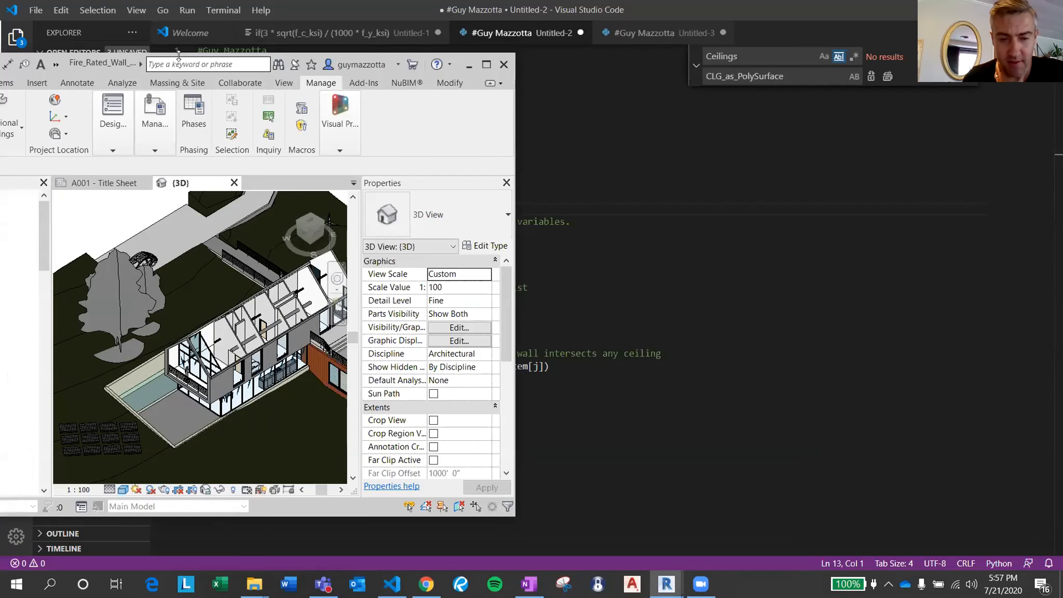